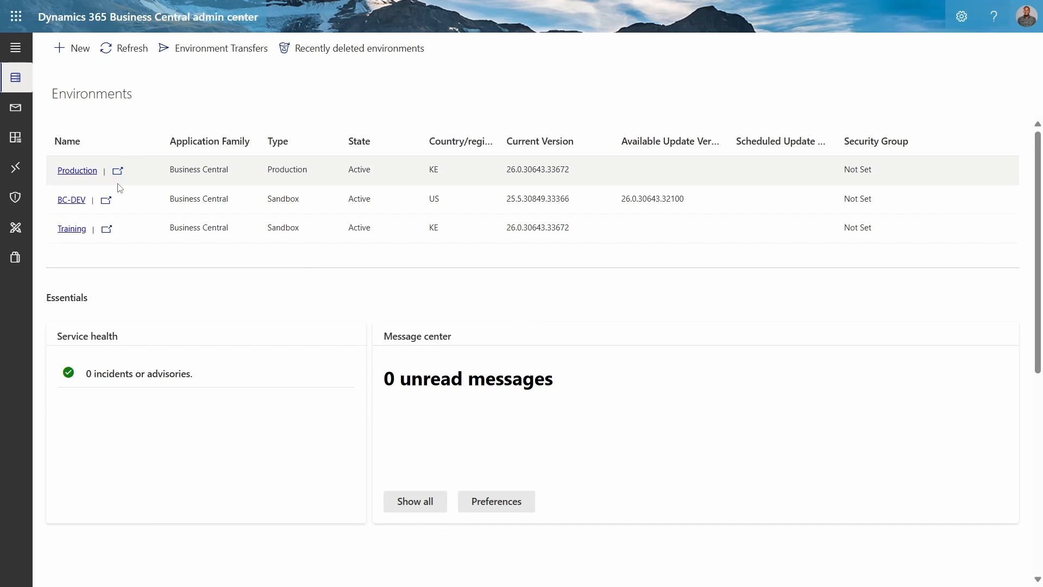
# - Open the Production environment's database export history and filter it from 4/11/2025 to 5/11/2025
pyautogui.click(78, 172)
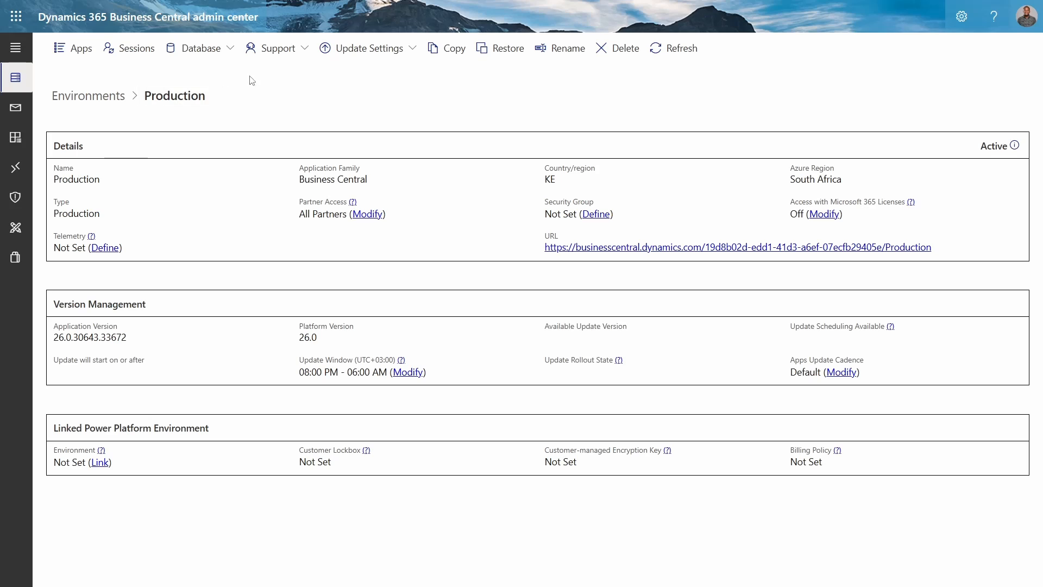
pyautogui.click(217, 57)
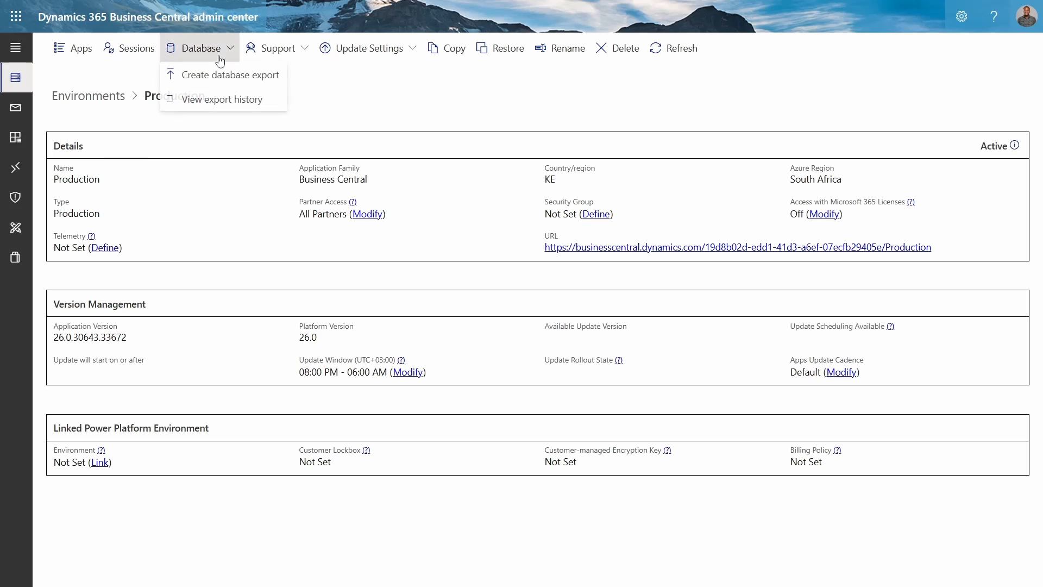
pyautogui.click(220, 103)
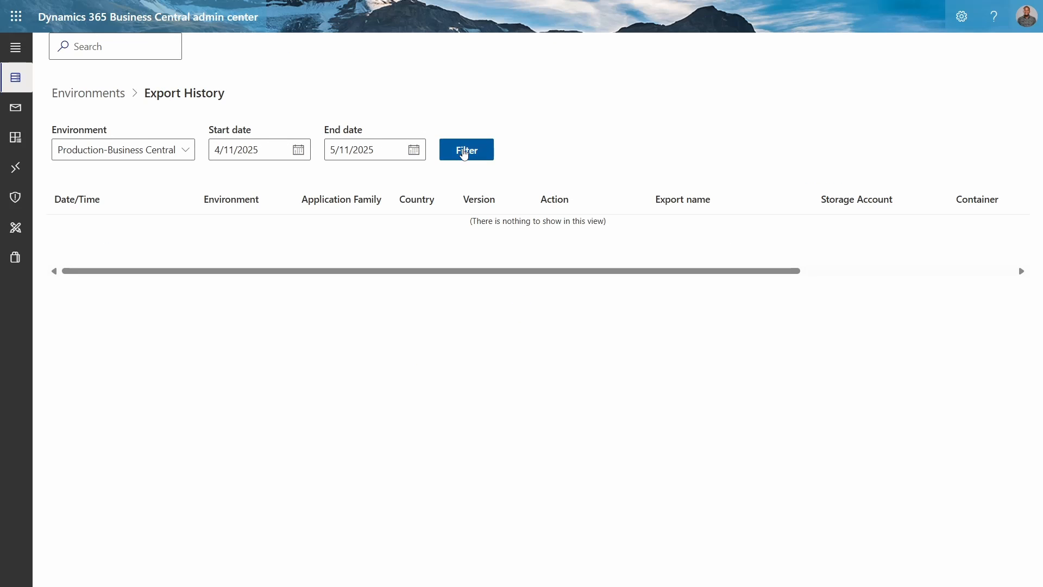
pyautogui.click(464, 154)
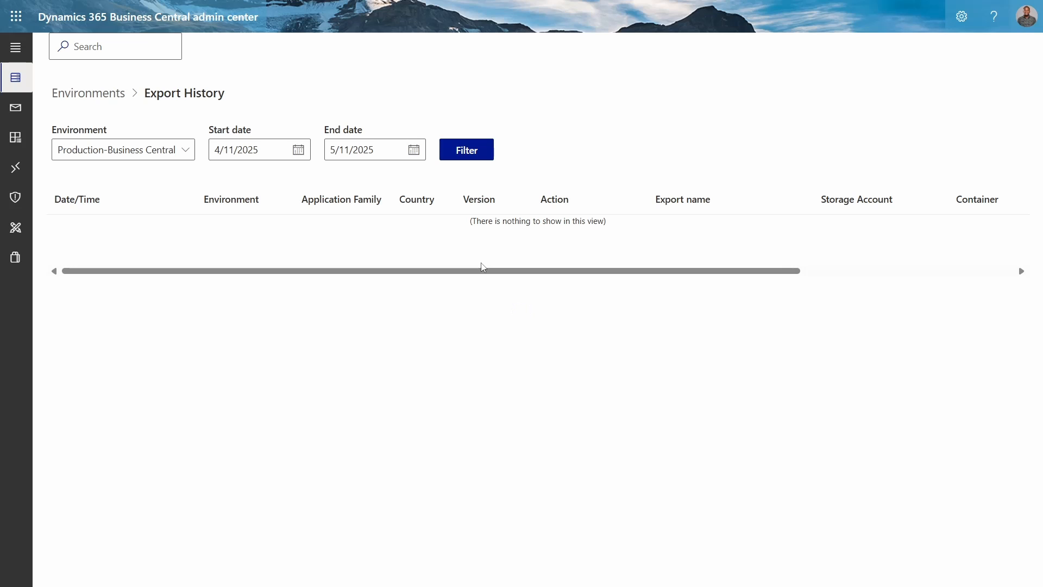
# - Set the export history start date to 2/1/2025 and apply the filter
pyautogui.click(297, 150)
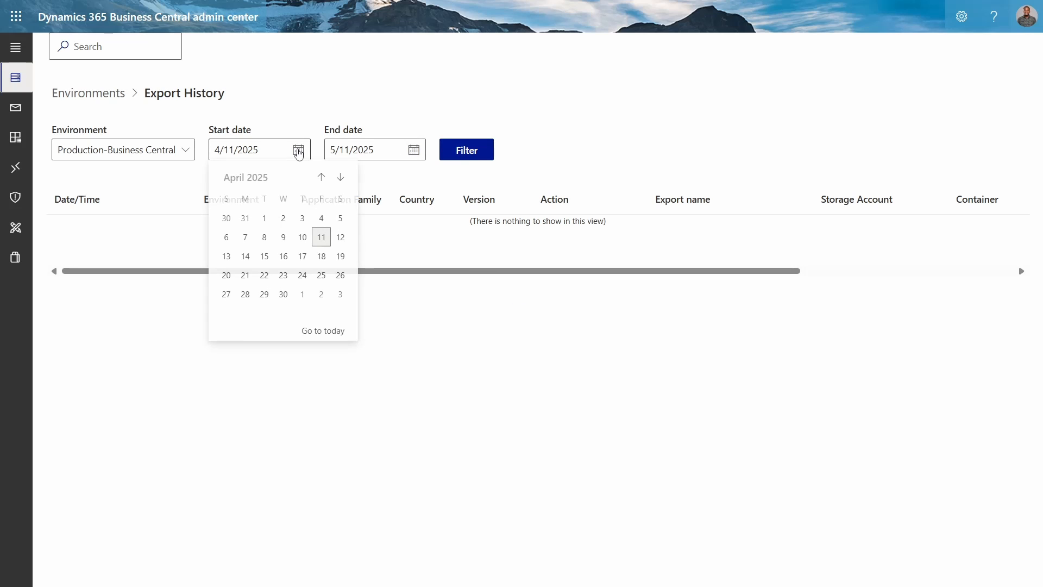
pyautogui.click(320, 179)
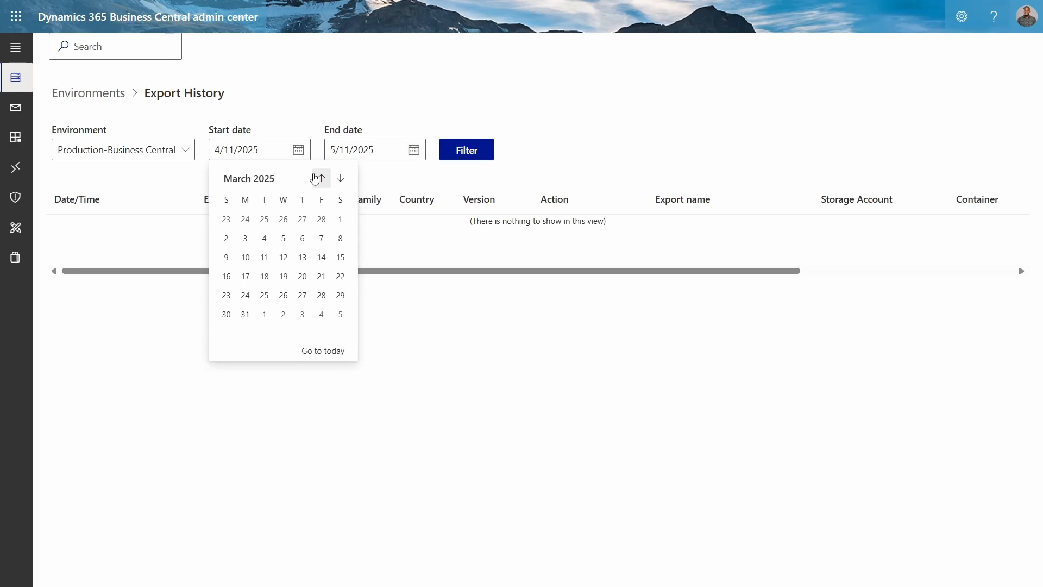
pyautogui.click(320, 179)
pyautogui.click(340, 224)
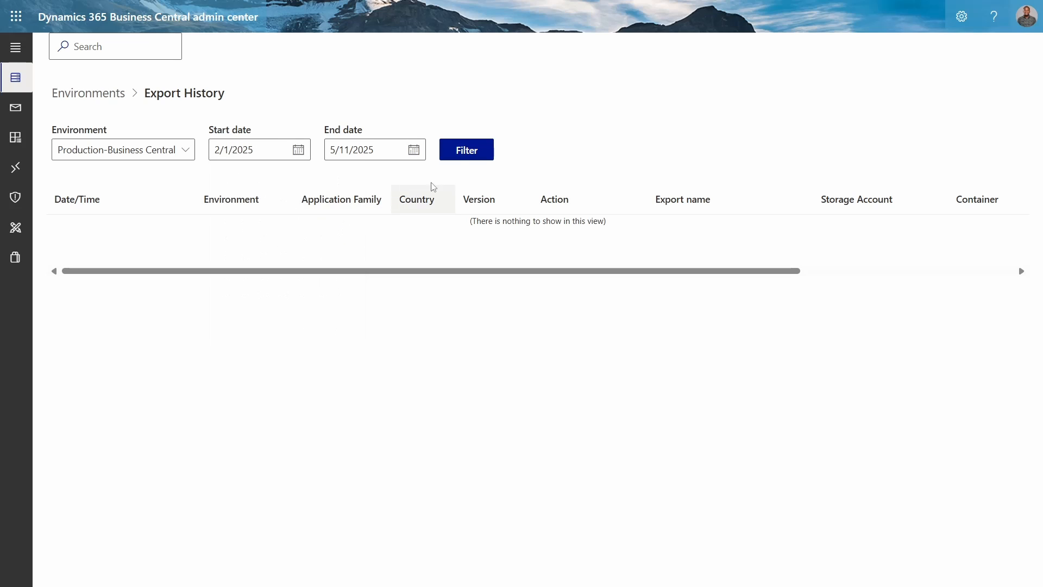
pyautogui.click(465, 155)
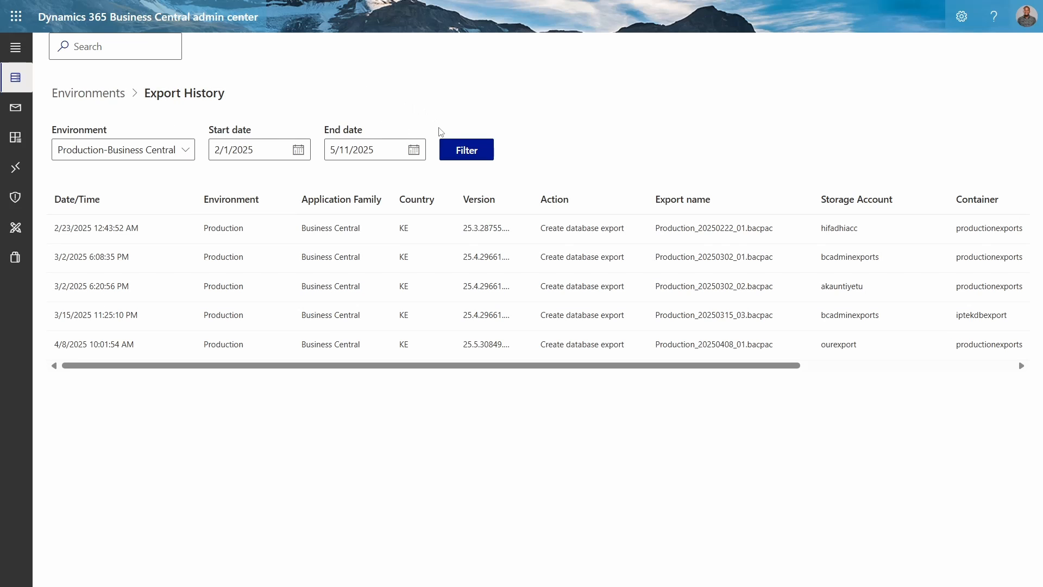
# - Return to the environments list and open the session management page for the Production environment
pyautogui.click(110, 98)
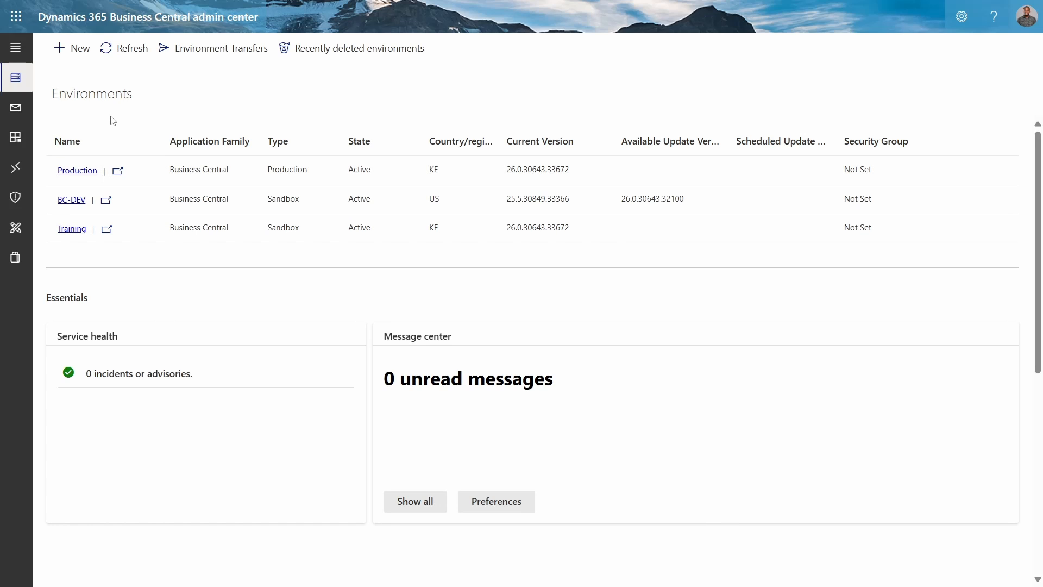
pyautogui.click(89, 172)
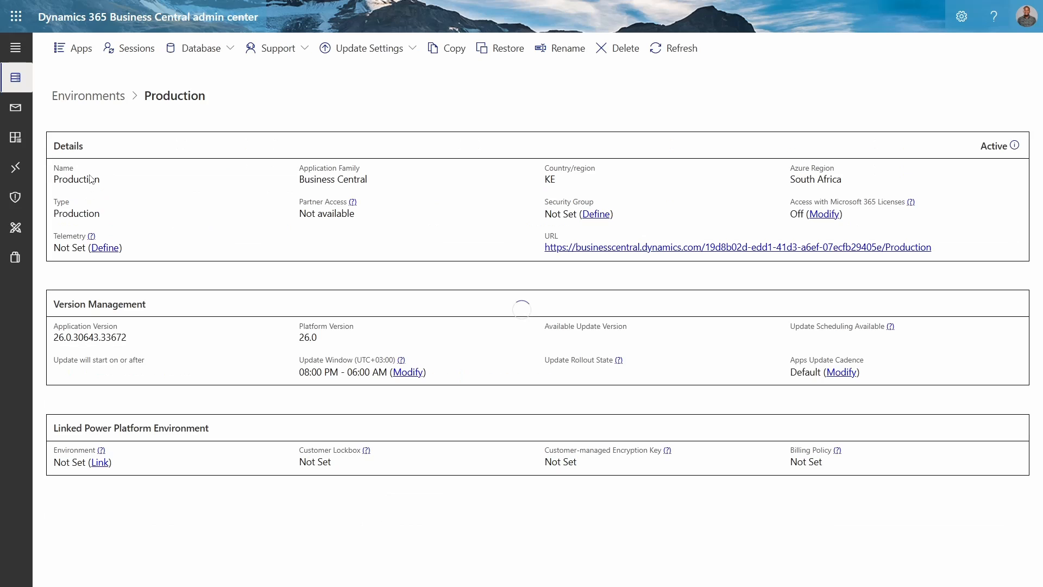
pyautogui.click(192, 57)
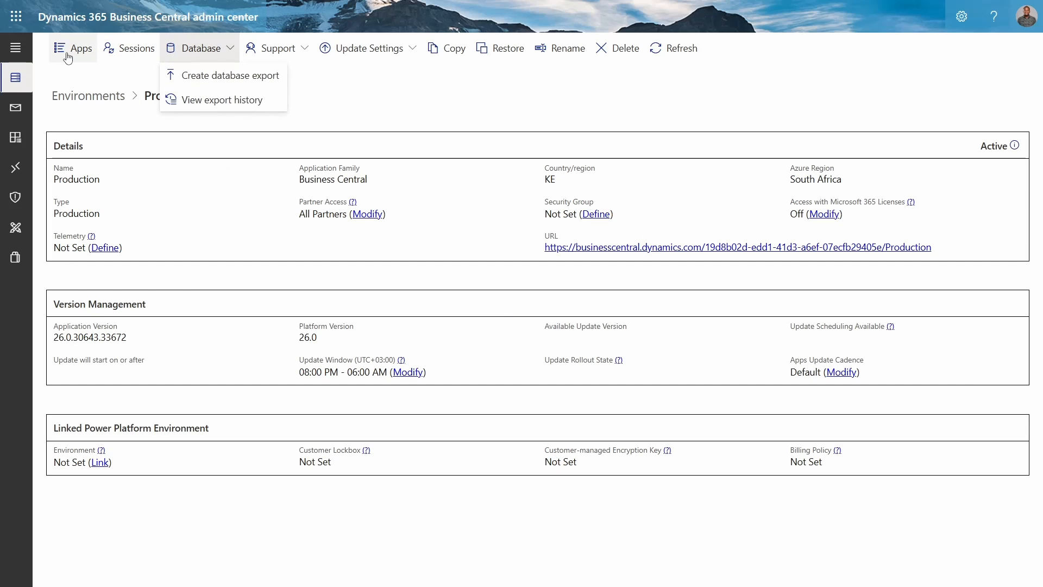
pyautogui.click(117, 58)
pyautogui.click(117, 54)
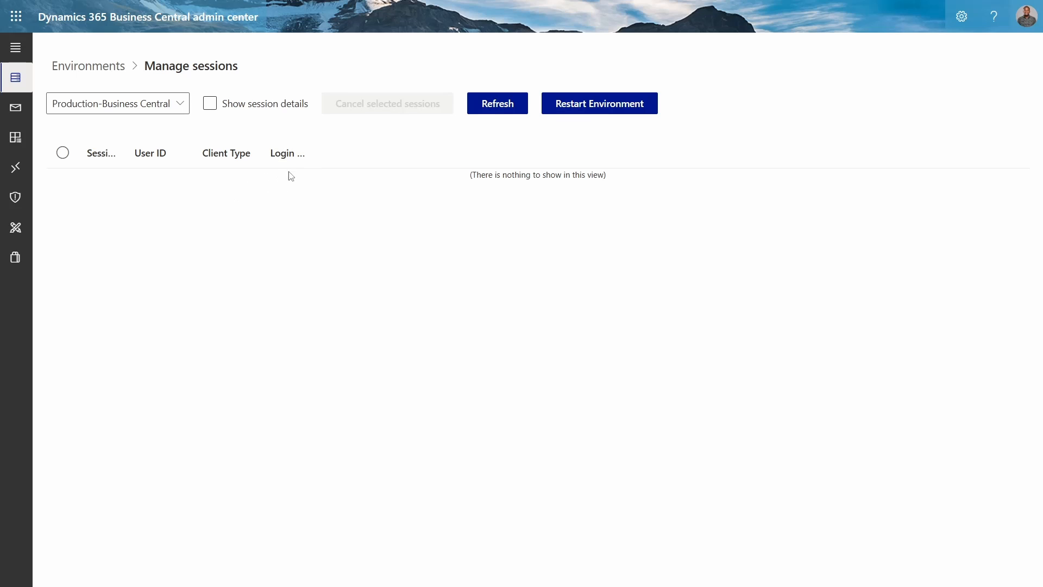
# - Show and hide the session details columns, and check which environments can be chosen for session management
pyautogui.click(209, 104)
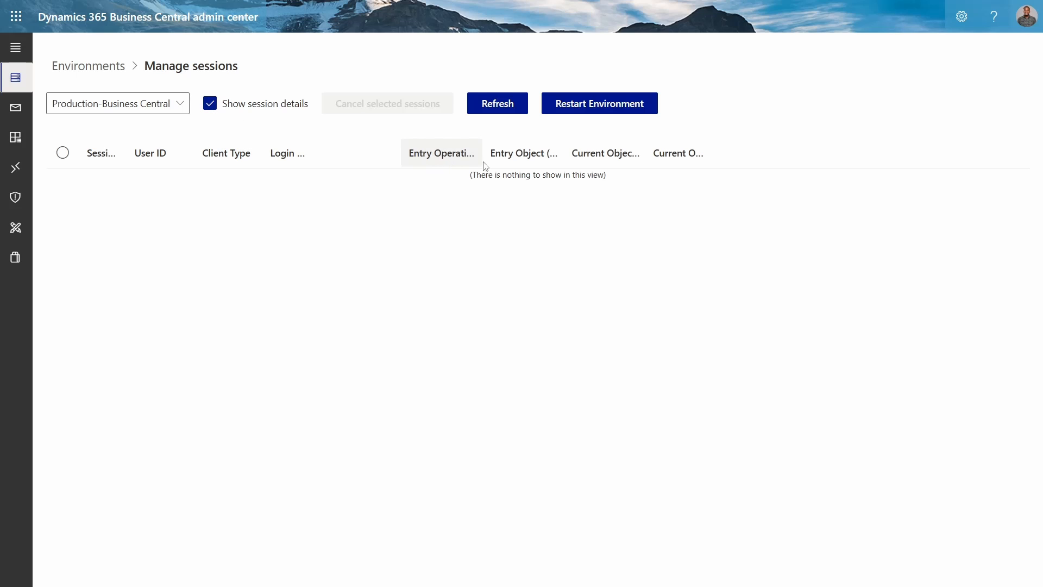
pyautogui.click(210, 103)
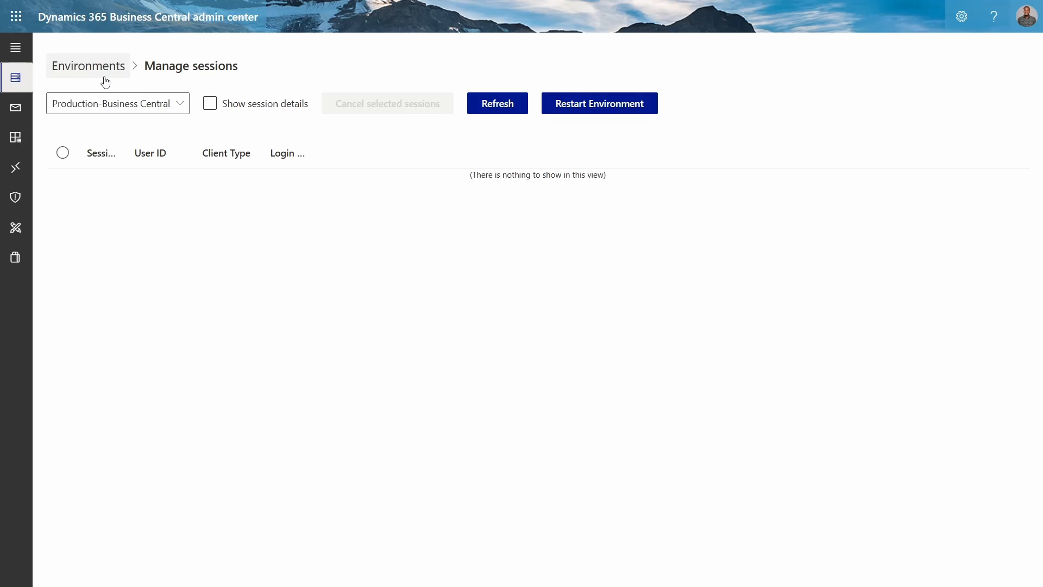
pyautogui.click(139, 104)
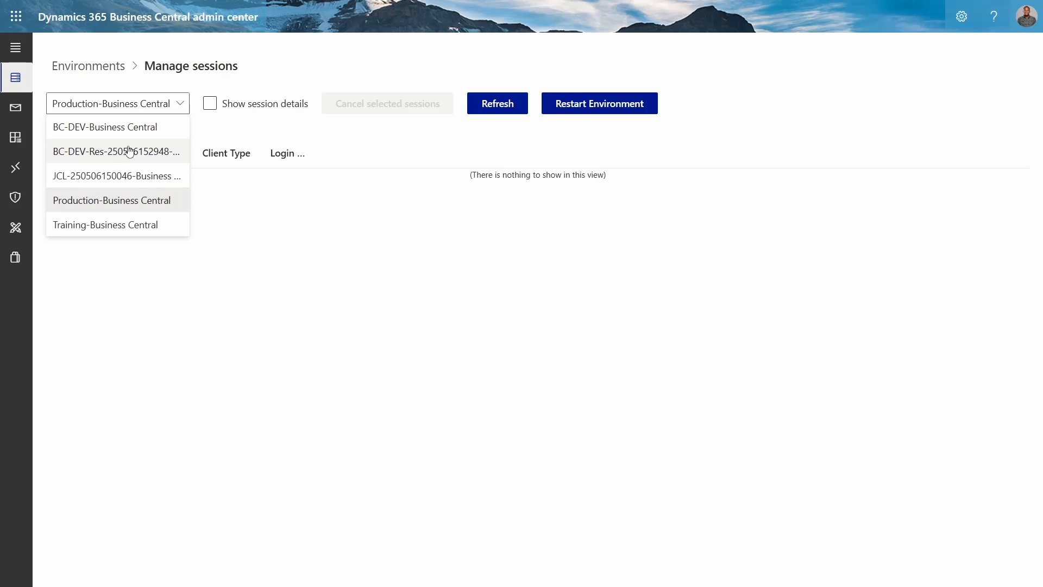
pyautogui.click(121, 65)
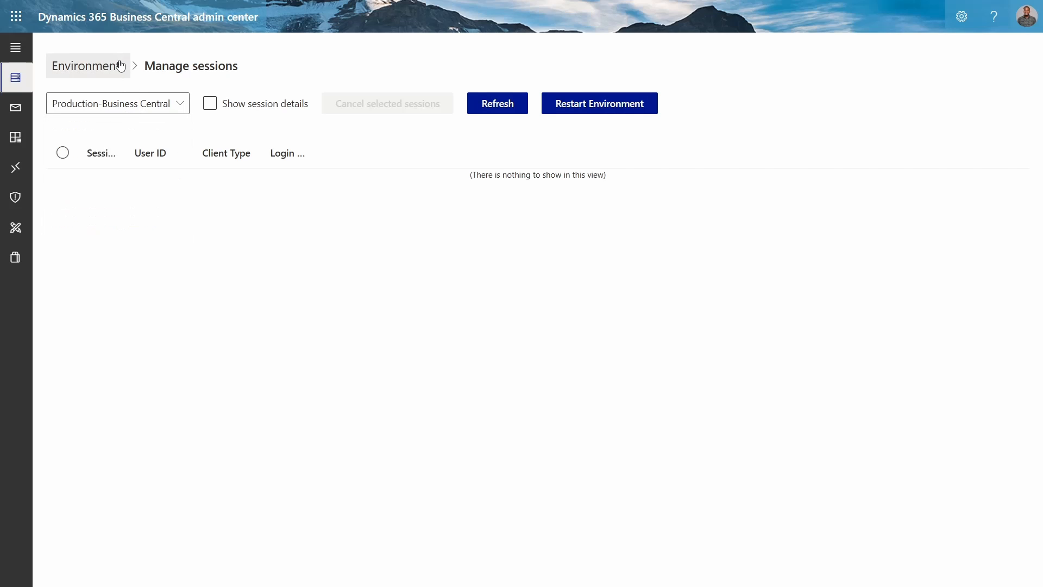
# - Go back to the Production environment's details and open its Report Production Outage form
pyautogui.click(120, 66)
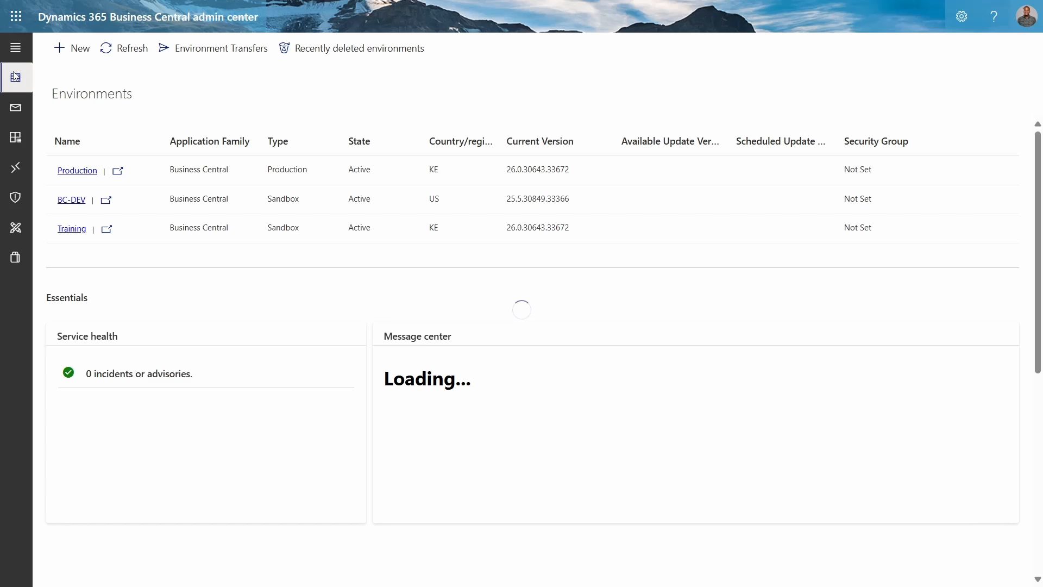
pyautogui.click(85, 171)
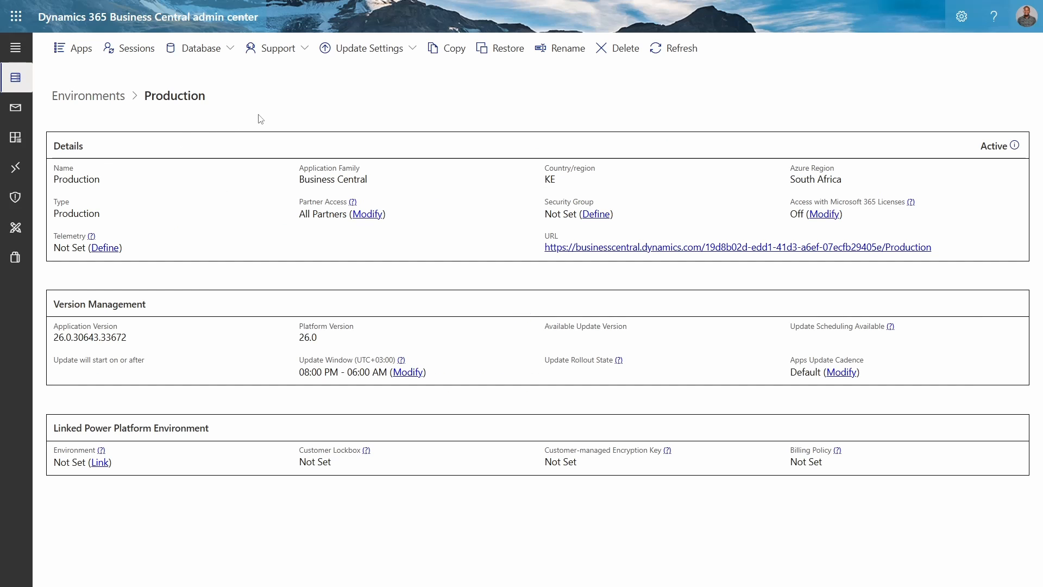
pyautogui.click(278, 63)
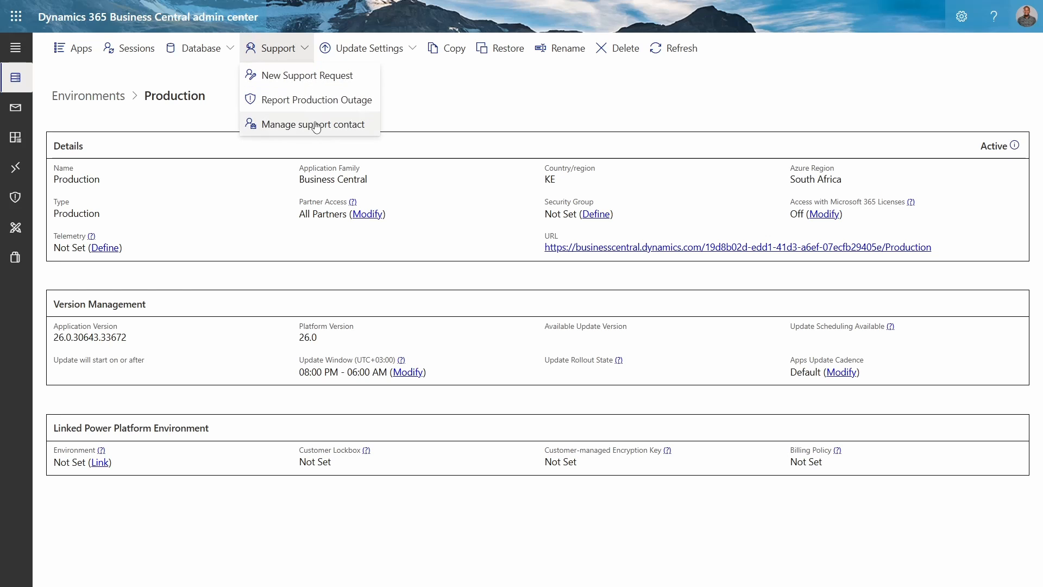
pyautogui.click(297, 100)
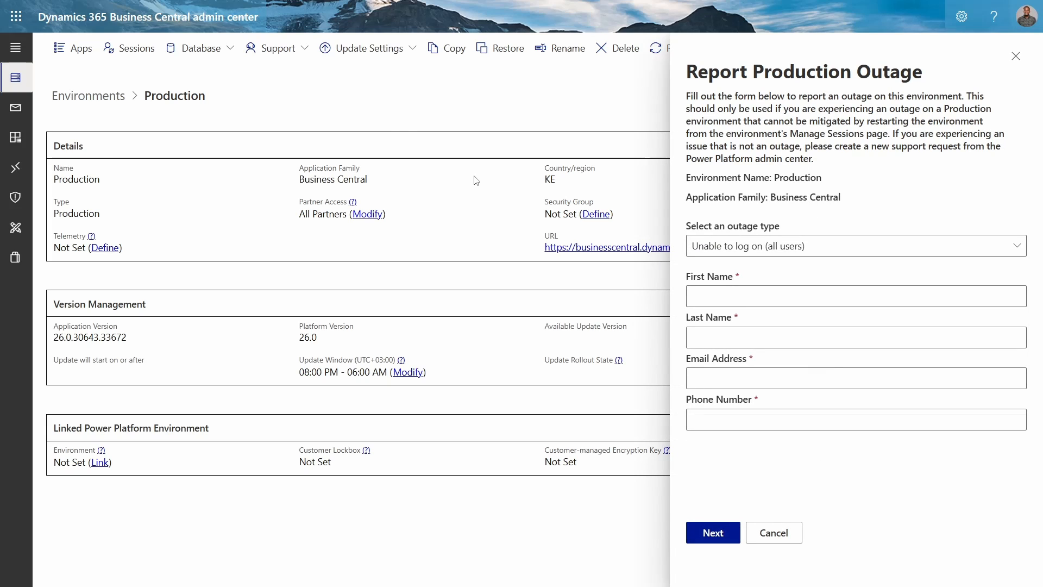
# - Review the outage types and instructions in the outage report form, and close it without submitting
pyautogui.click(772, 251)
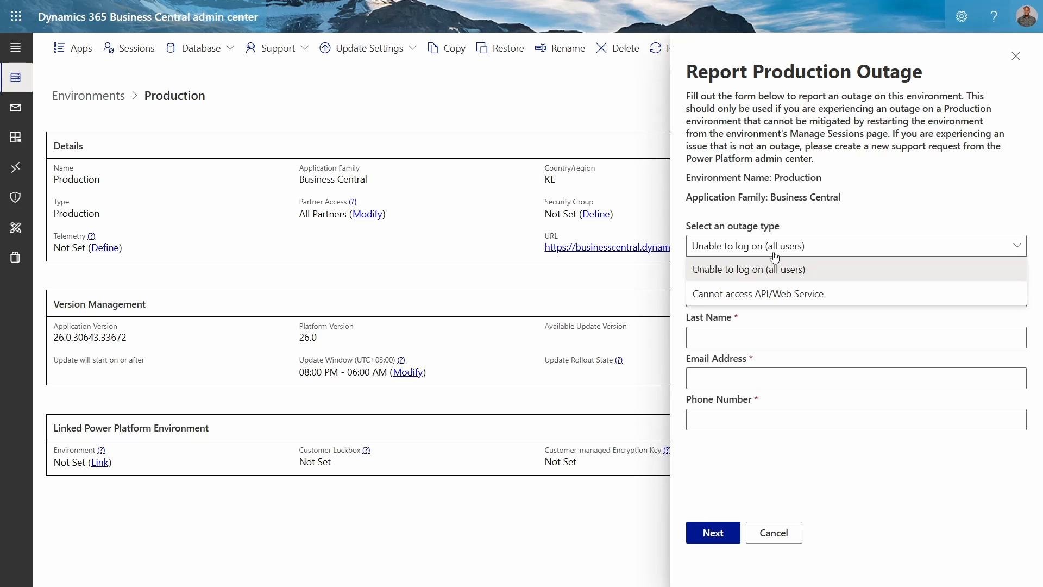
pyautogui.click(774, 256)
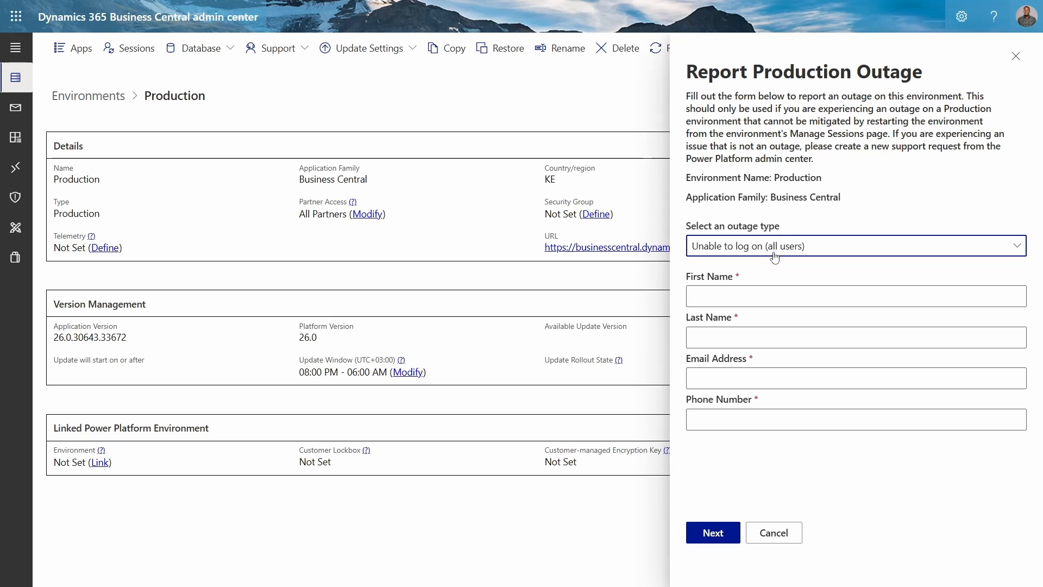
pyautogui.tripleClick(786, 153)
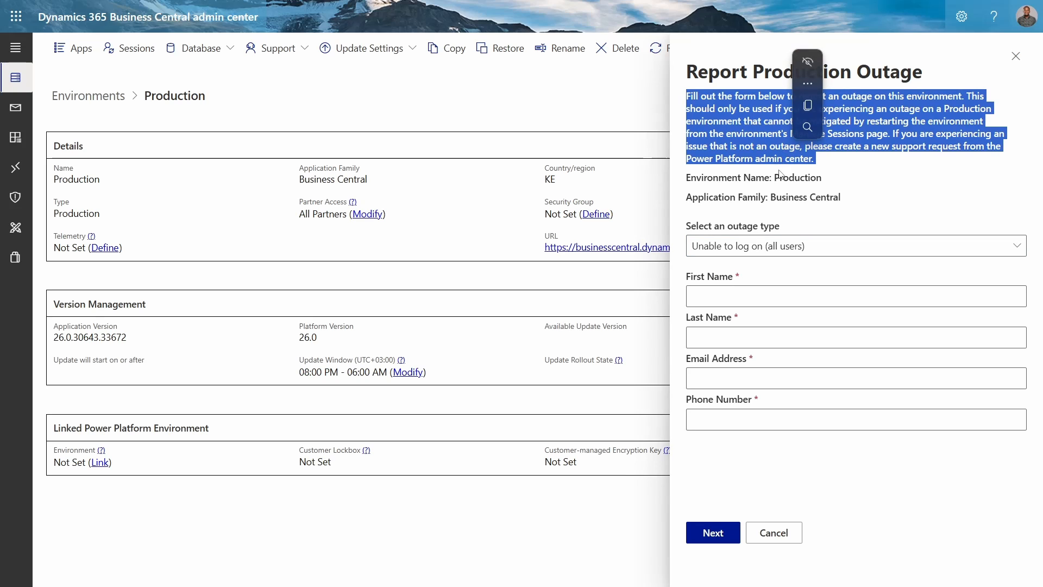
pyautogui.click(781, 177)
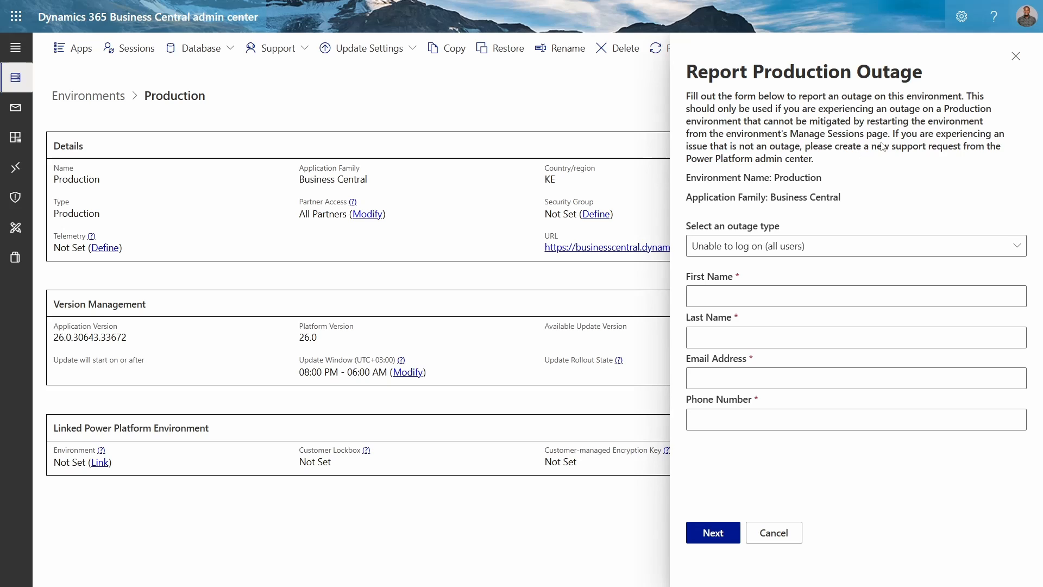
pyautogui.click(1015, 60)
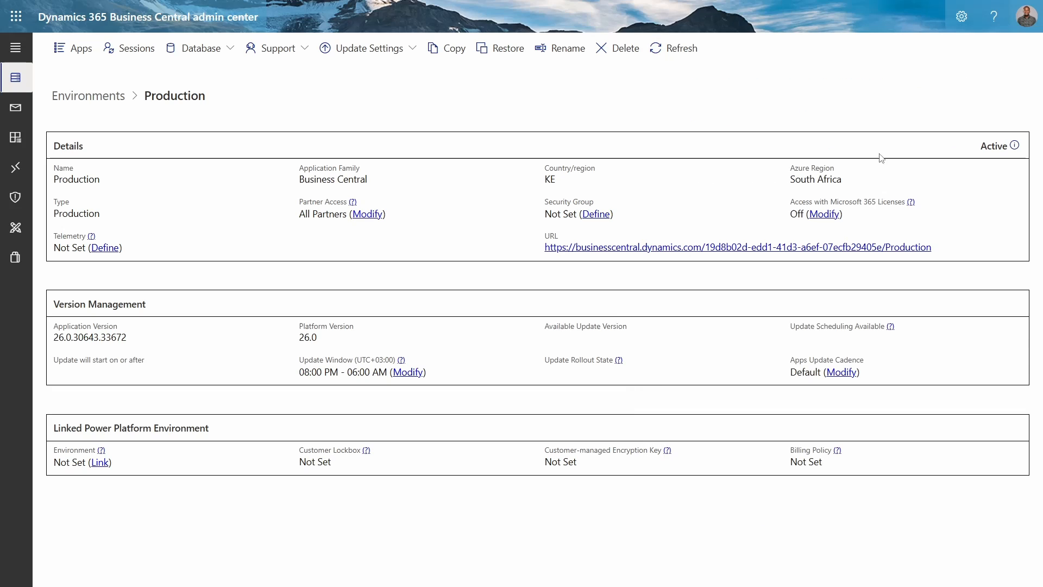
# - Open the Production environment's app management page and filter the apps by the Dev Extension type
pyautogui.click(80, 50)
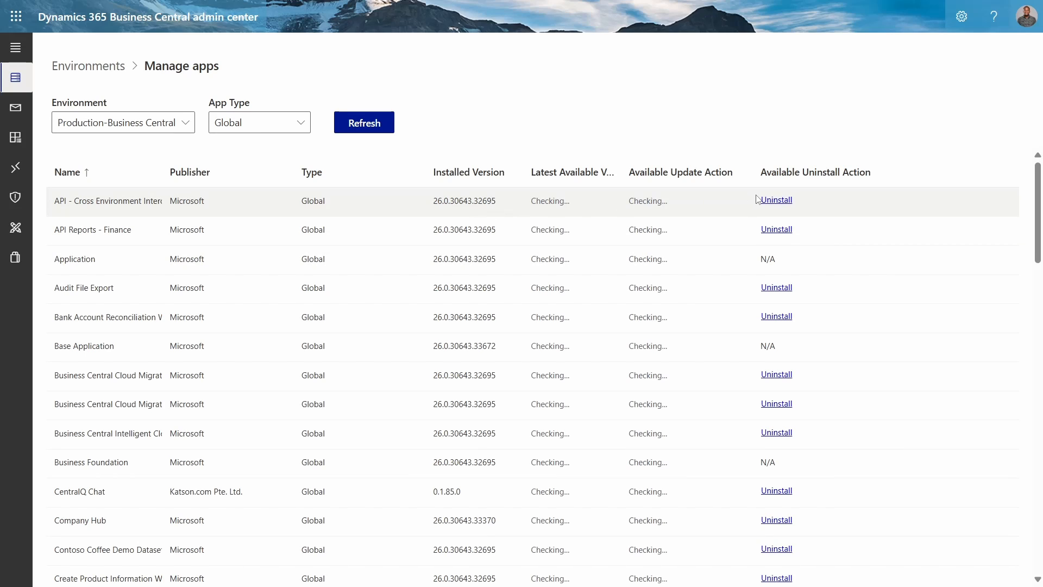
pyautogui.click(254, 129)
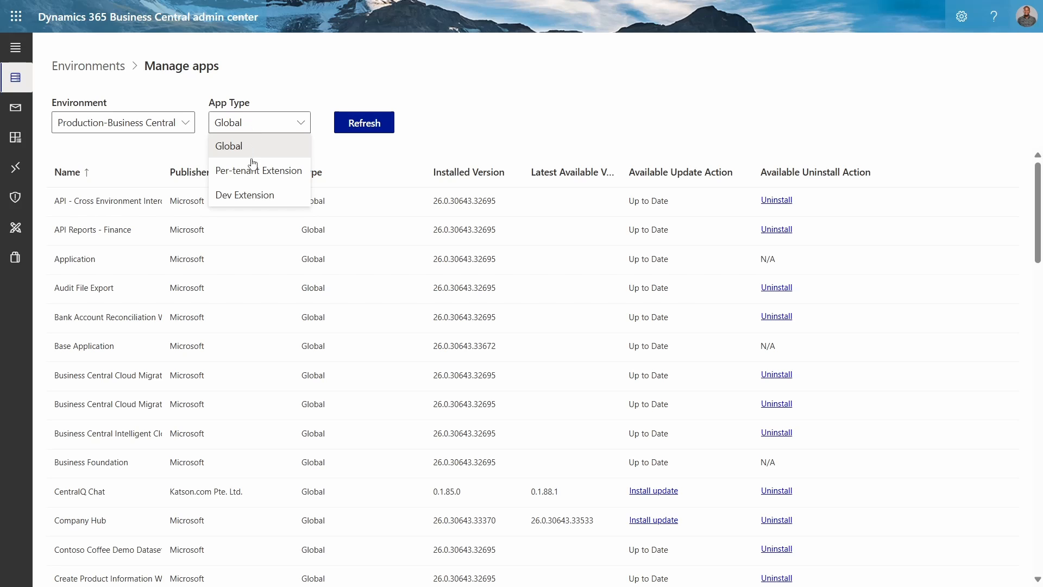
pyautogui.click(251, 201)
# - Set the app type filter back to Global and examine the apps' versions and available update actions
pyautogui.click(257, 128)
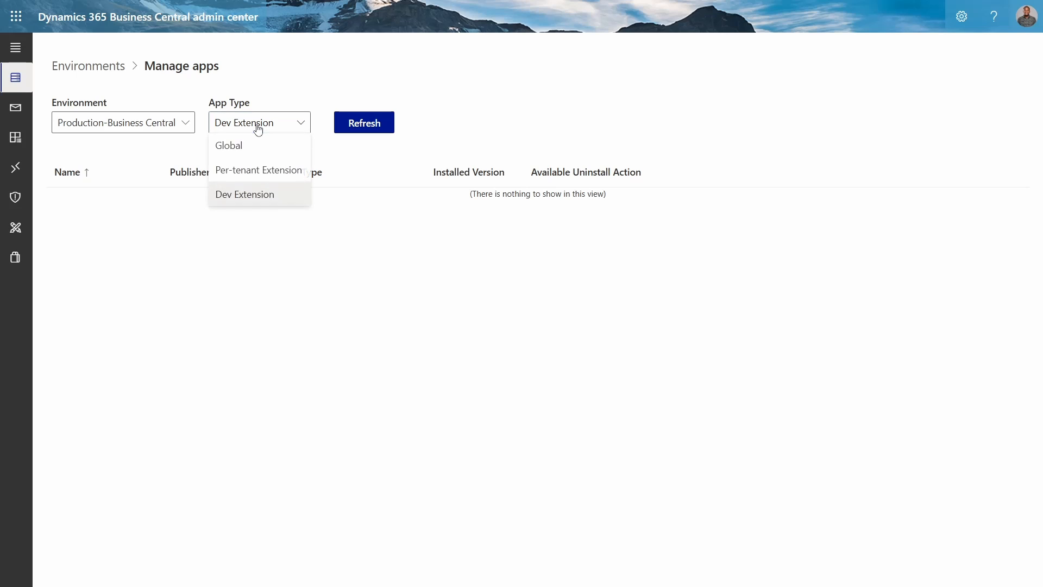
pyautogui.click(234, 152)
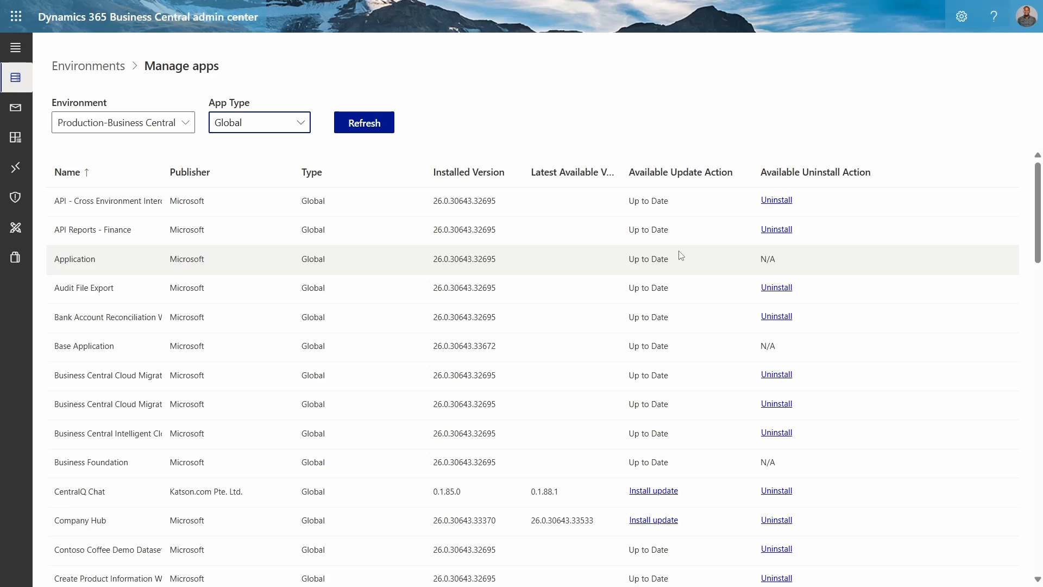
pyautogui.scroll(-15, 680, 255)
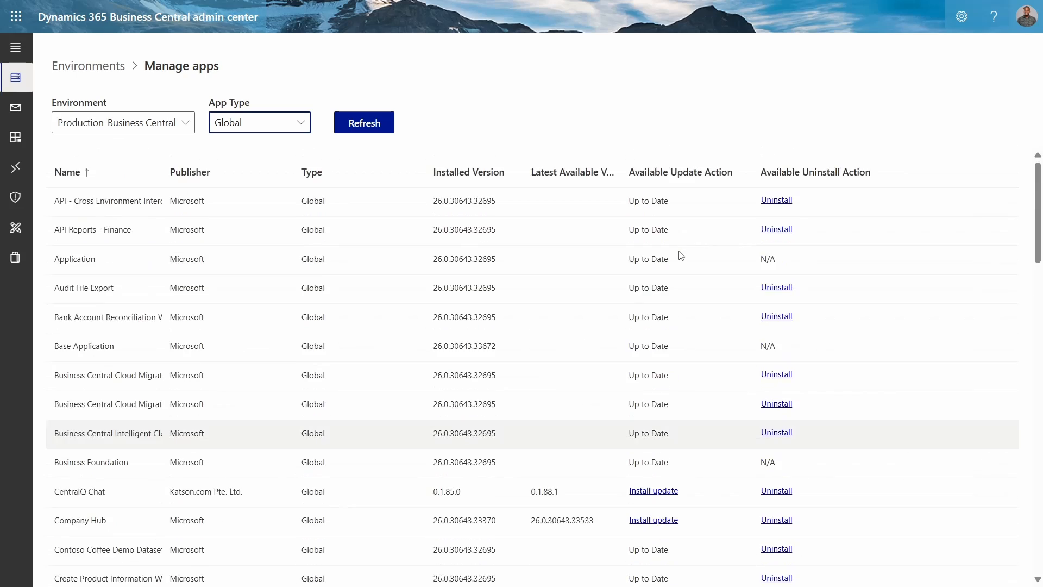
pyautogui.scroll(-3, 681, 255)
pyautogui.scroll(20, 681, 256)
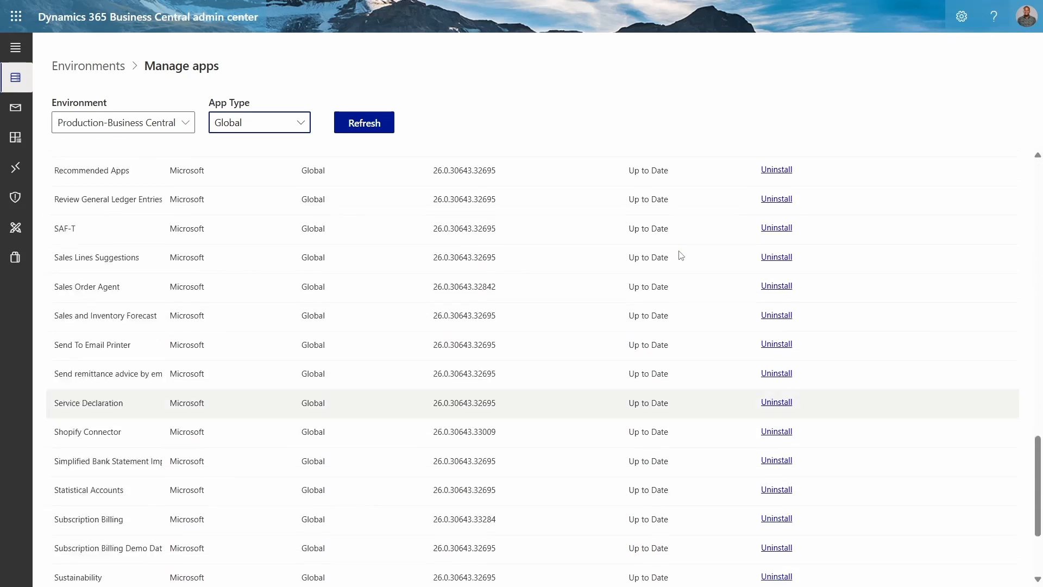
pyautogui.scroll(1, 681, 256)
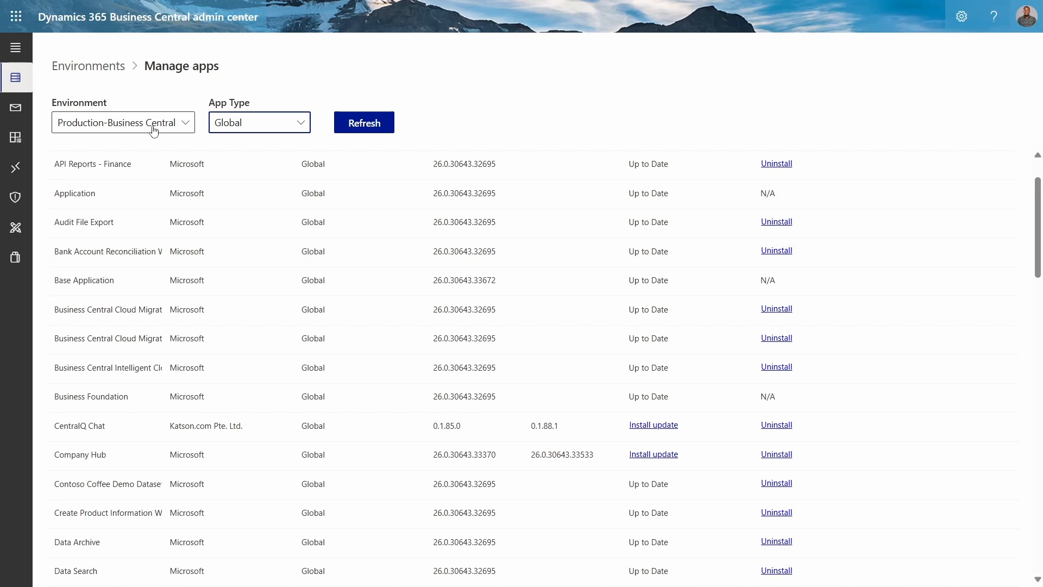
# - Return to the Production environment's details and open its update window settings
pyautogui.click(113, 75)
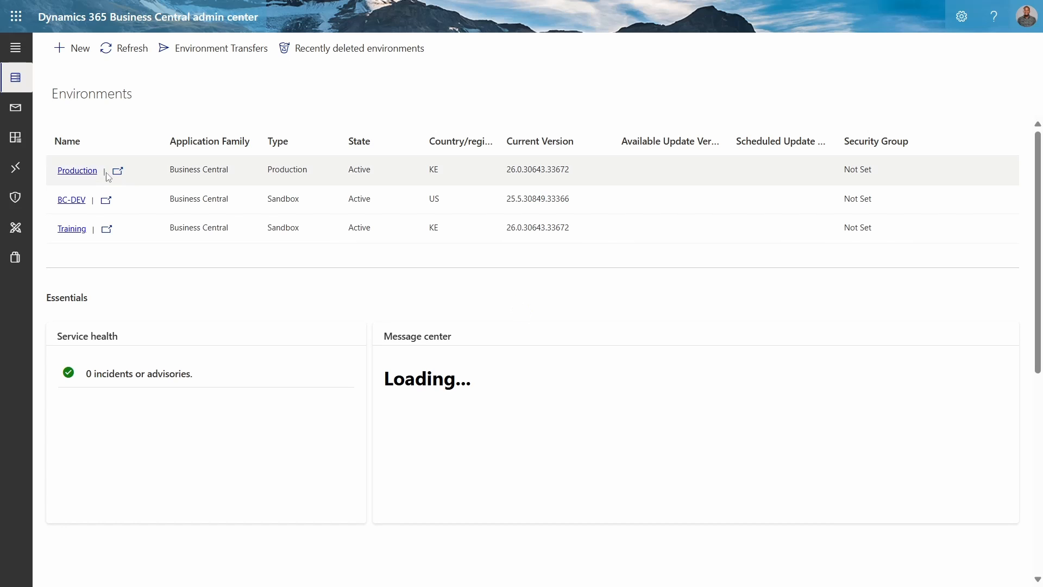
pyautogui.click(89, 172)
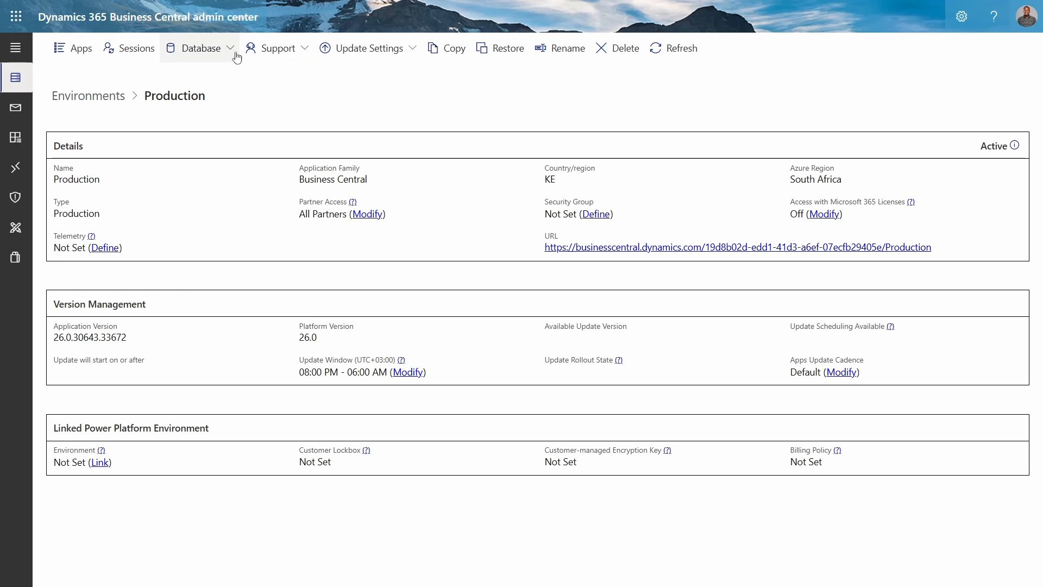
pyautogui.click(285, 49)
pyautogui.click(356, 50)
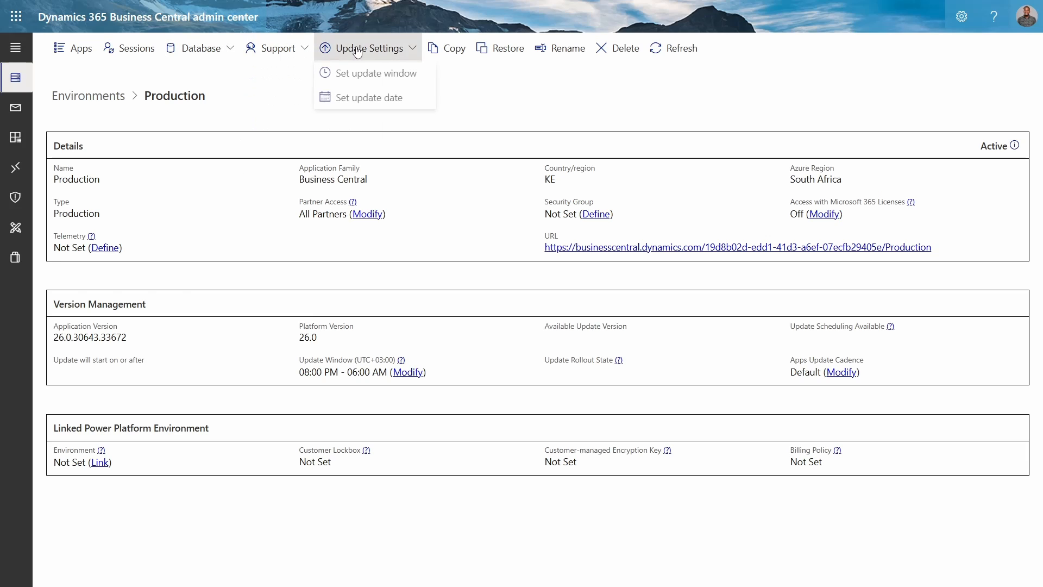
pyautogui.click(367, 81)
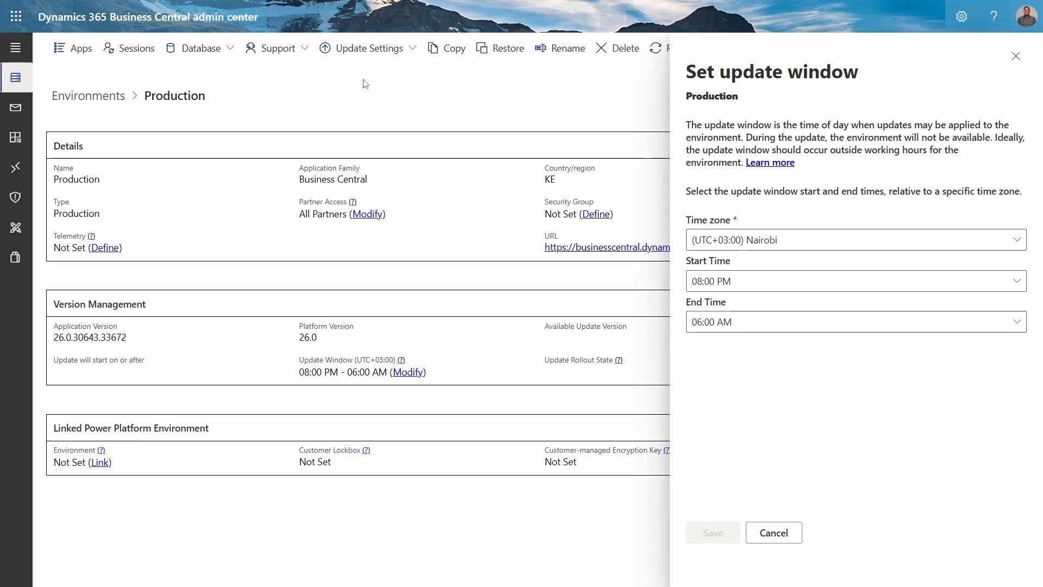
# - Try an update window for the Production environment from 11:30 PM to 04:00 AM
pyautogui.click(731, 281)
pyautogui.click(587, 398)
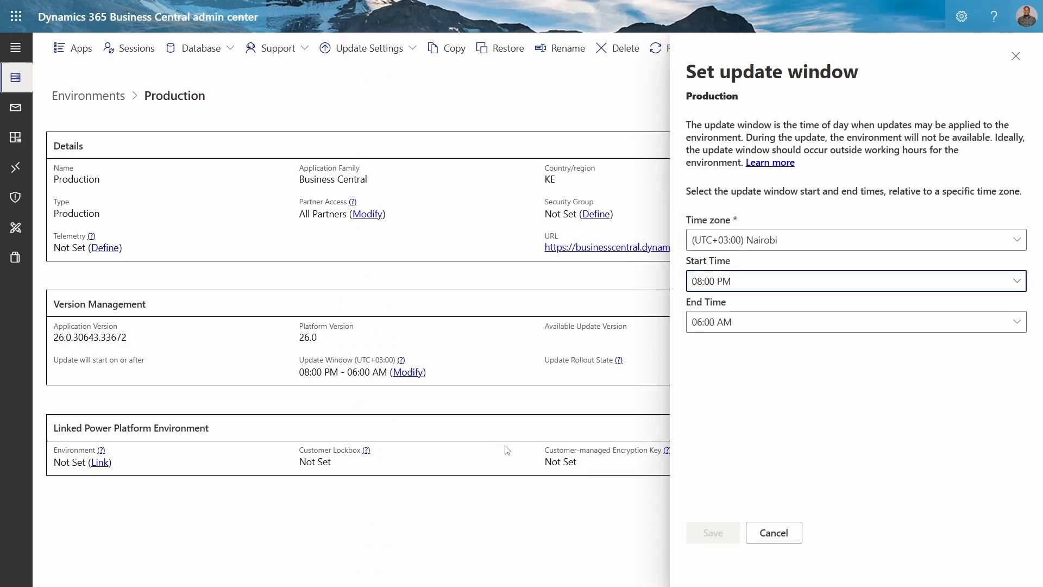
pyautogui.click(712, 284)
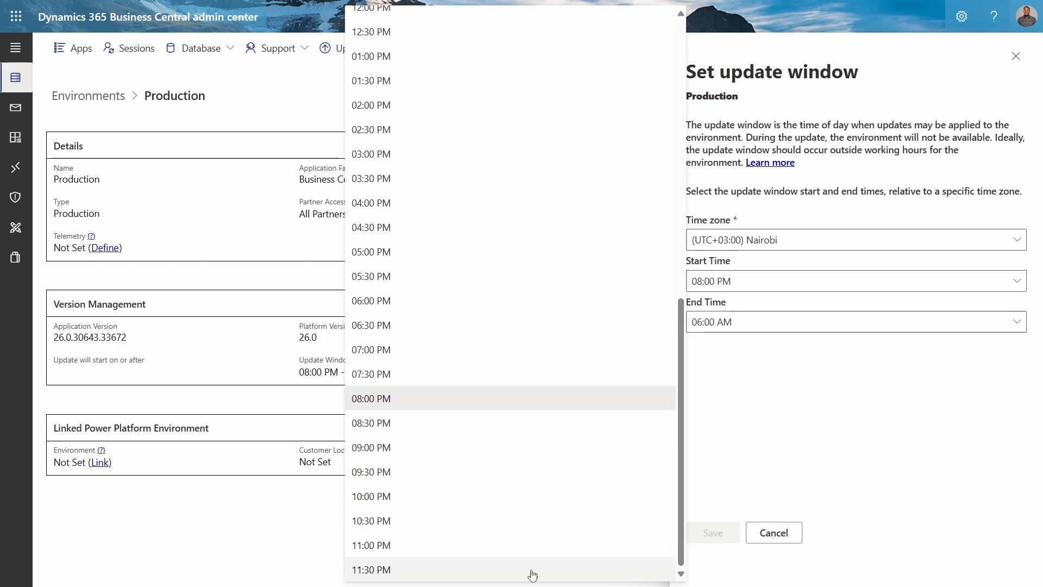
pyautogui.click(483, 574)
pyautogui.click(728, 323)
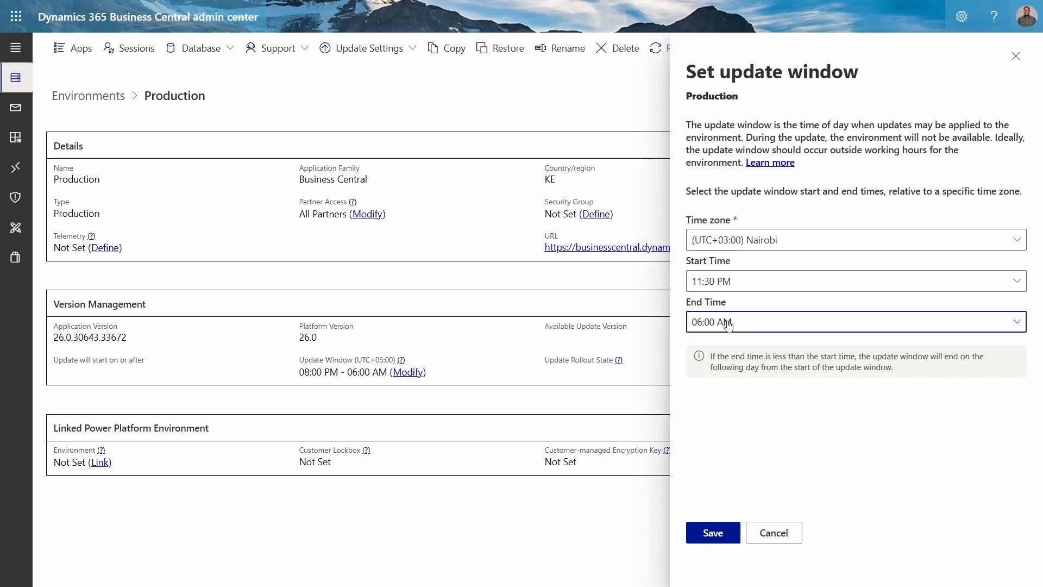
pyautogui.click(466, 217)
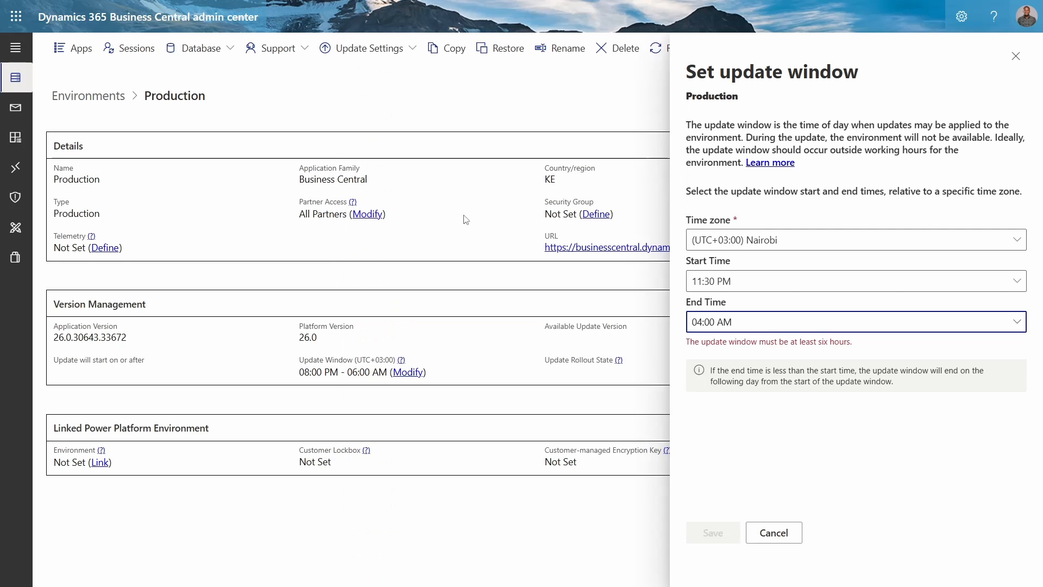
# - Try 05:00 AM and 06:30 AM as the end time of the update window
pyautogui.click(735, 326)
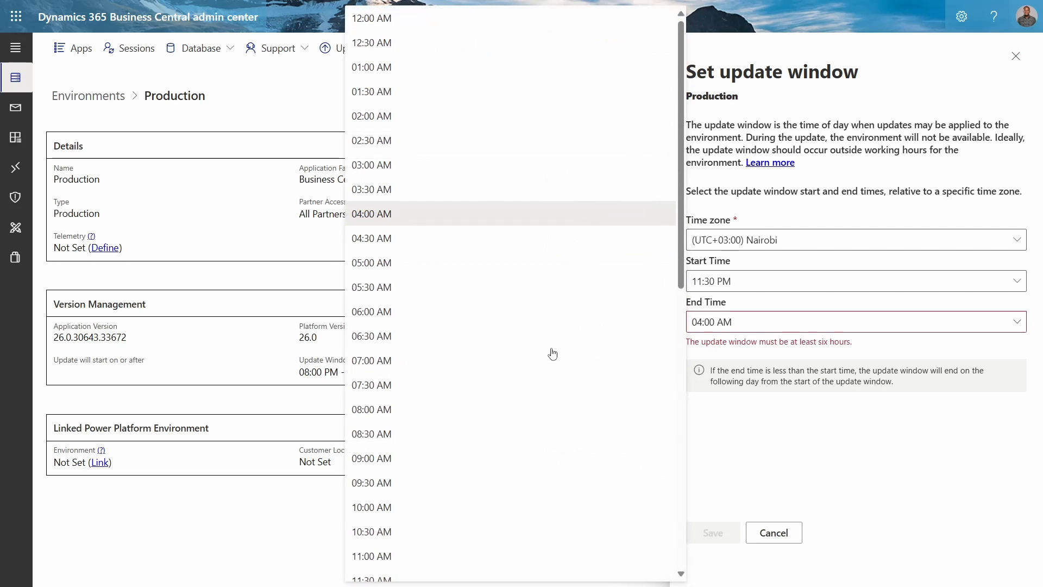
pyautogui.click(384, 269)
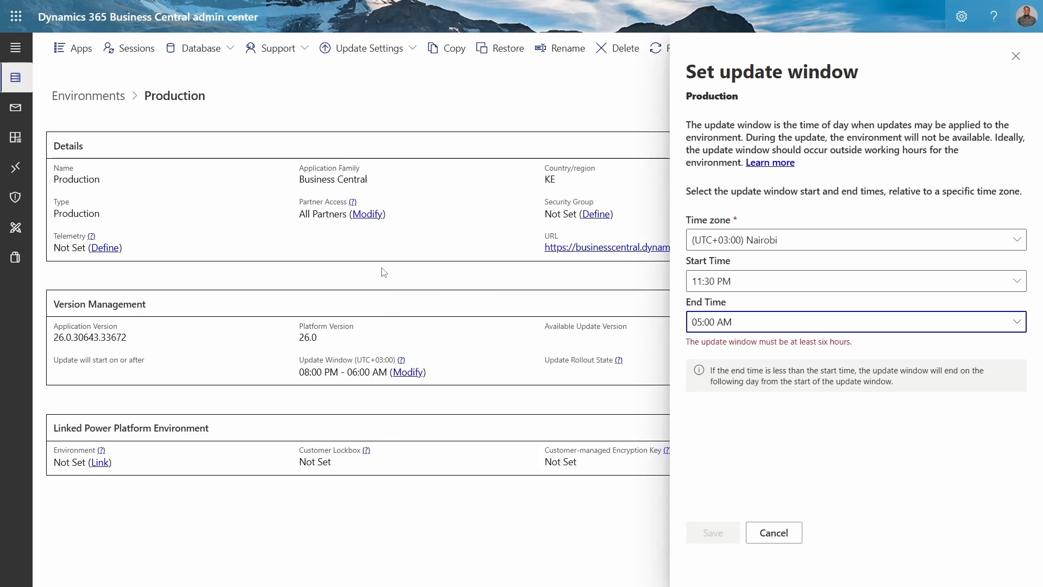
pyautogui.click(752, 326)
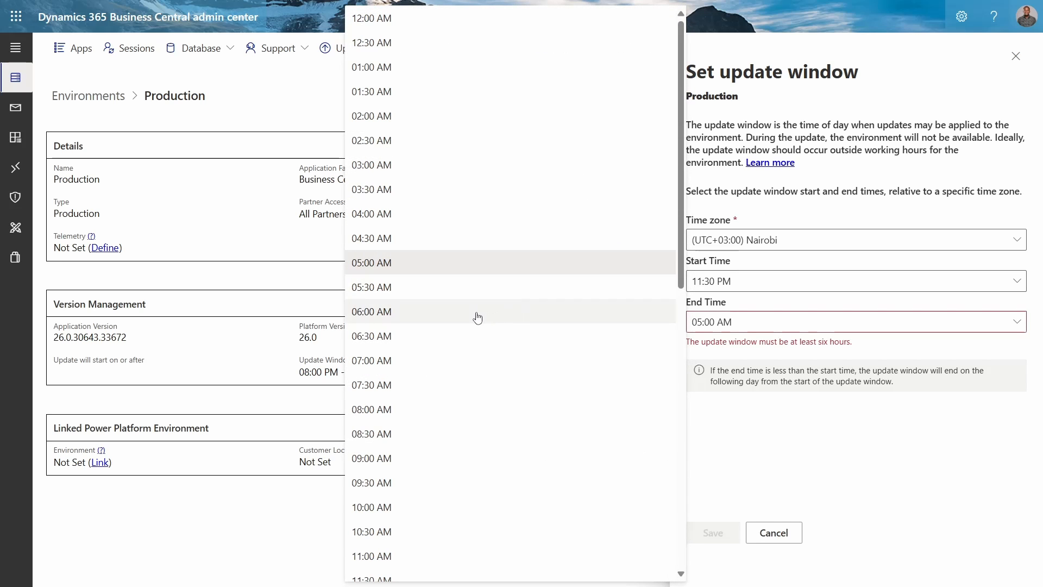
pyautogui.click(455, 333)
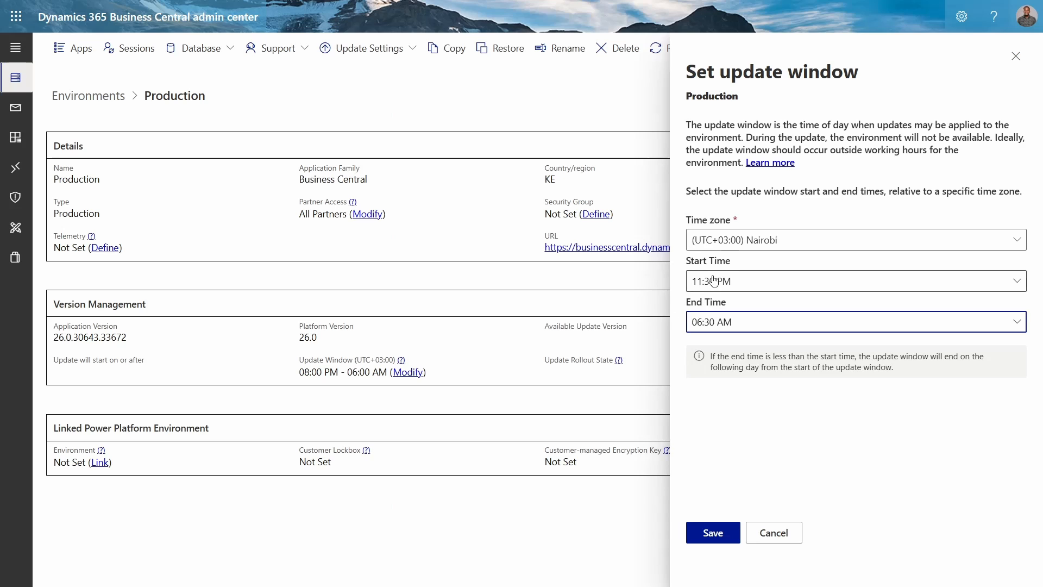
# - Set the Production environment's update window to start at 10:00 PM and end at 04:00 AM, and save it
pyautogui.click(722, 325)
pyautogui.click(725, 283)
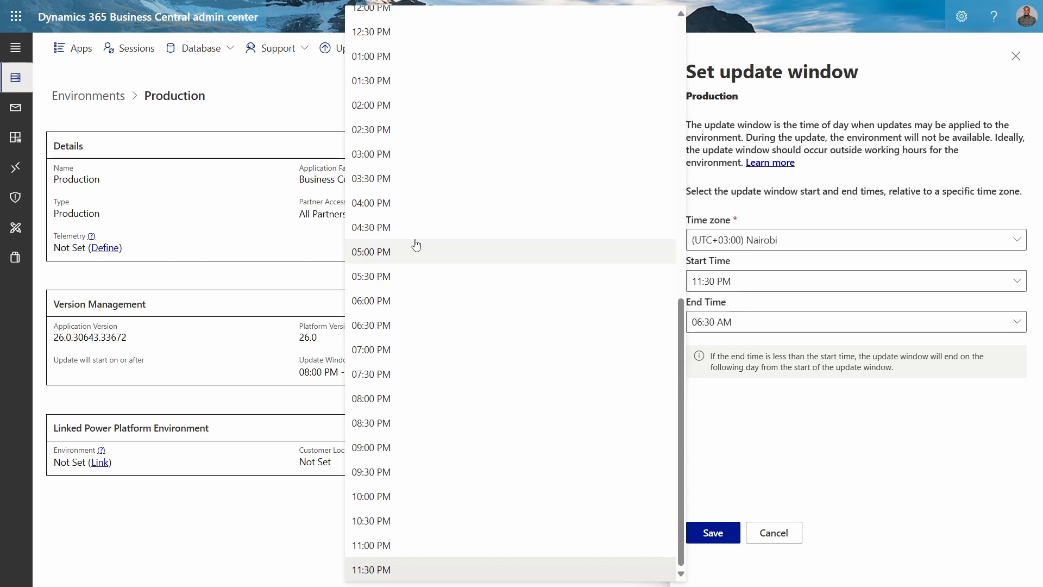
pyautogui.click(391, 495)
pyautogui.click(738, 326)
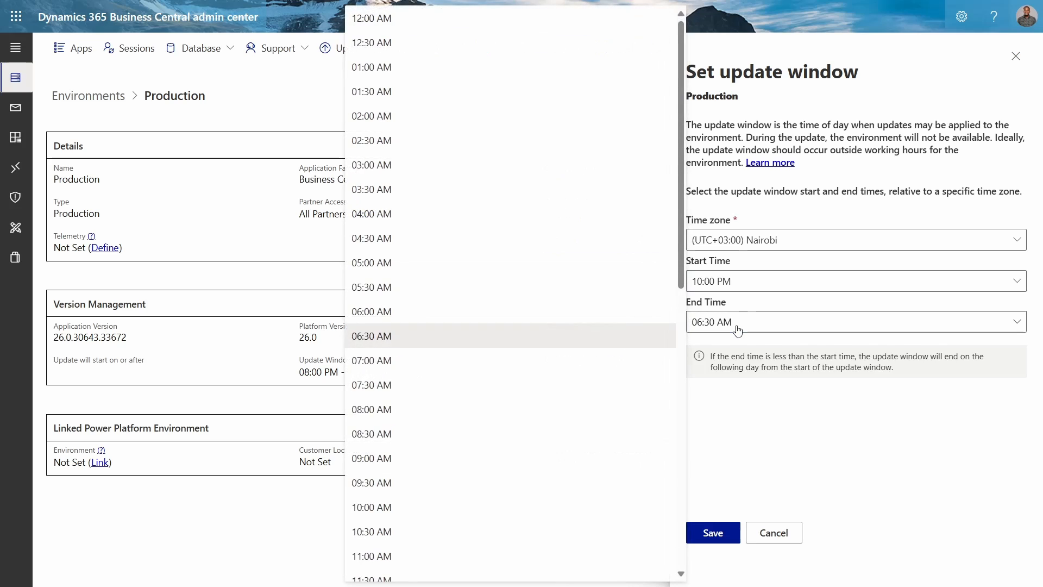
pyautogui.click(376, 272)
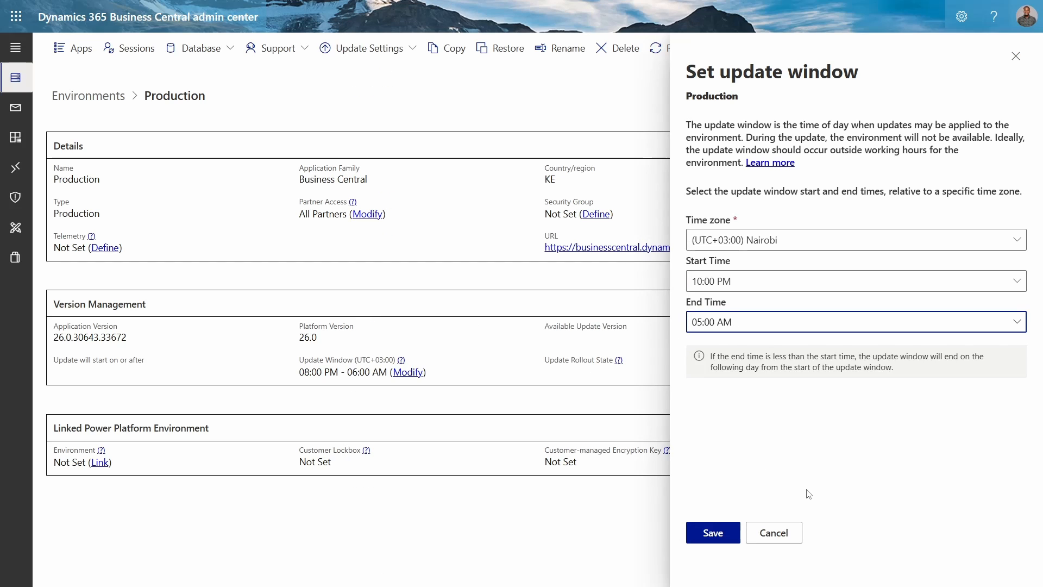
pyautogui.click(714, 327)
pyautogui.click(378, 224)
pyautogui.click(712, 545)
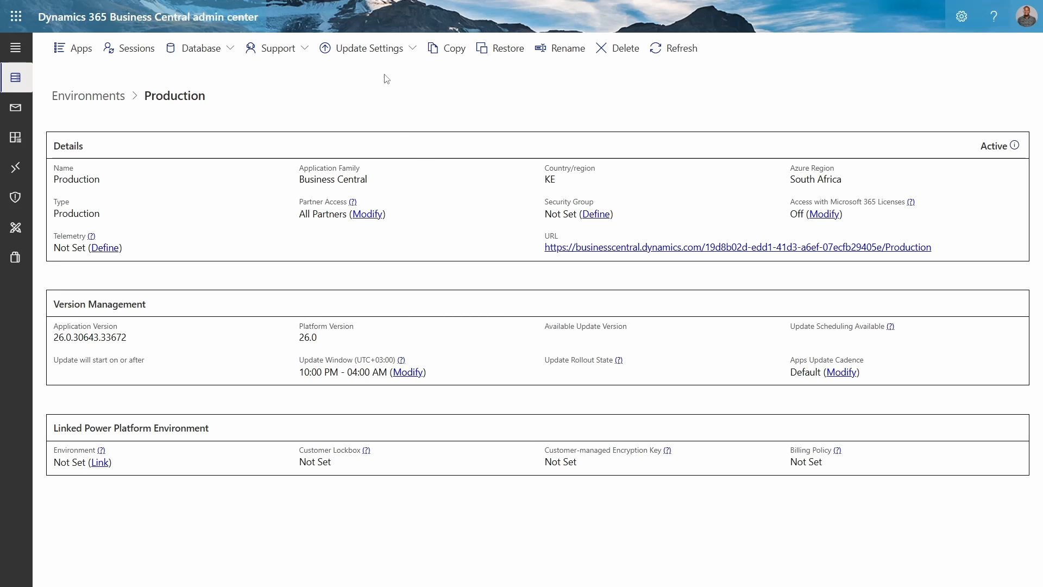
# - Check whether an update date can be set for the Production environment, and review the update setting options
pyautogui.click(376, 58)
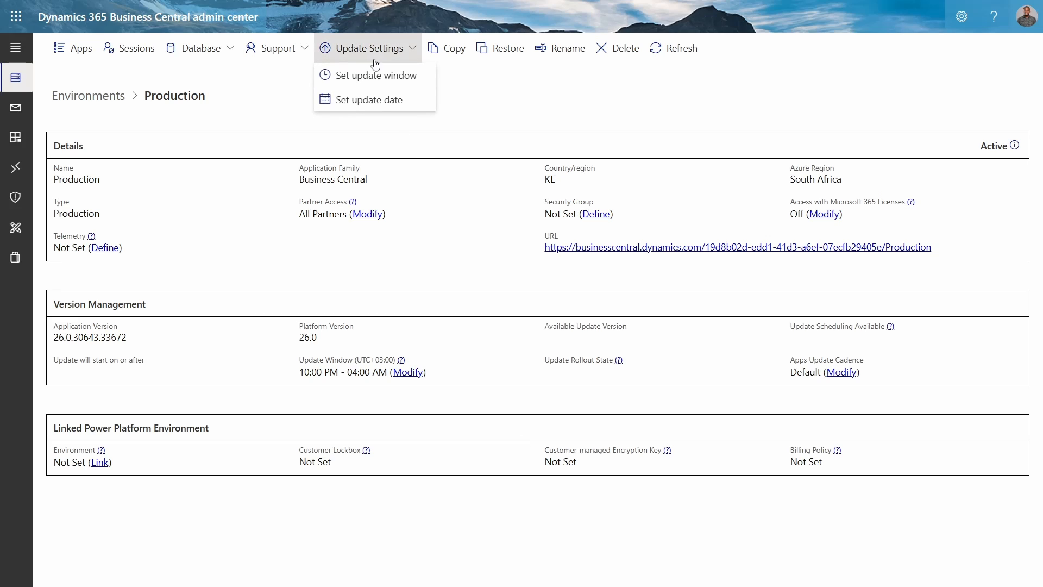
pyautogui.click(371, 99)
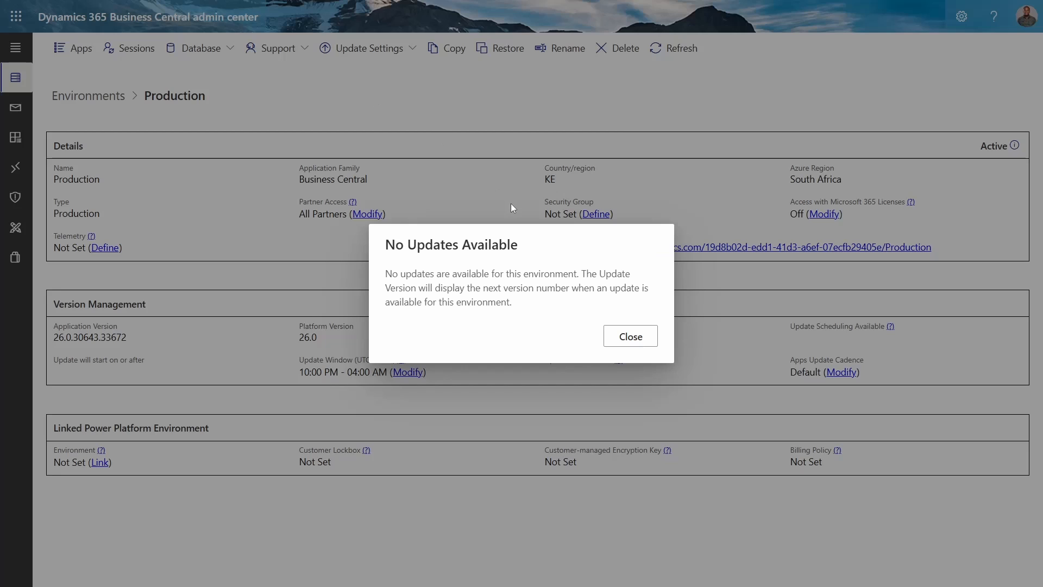
pyautogui.click(637, 342)
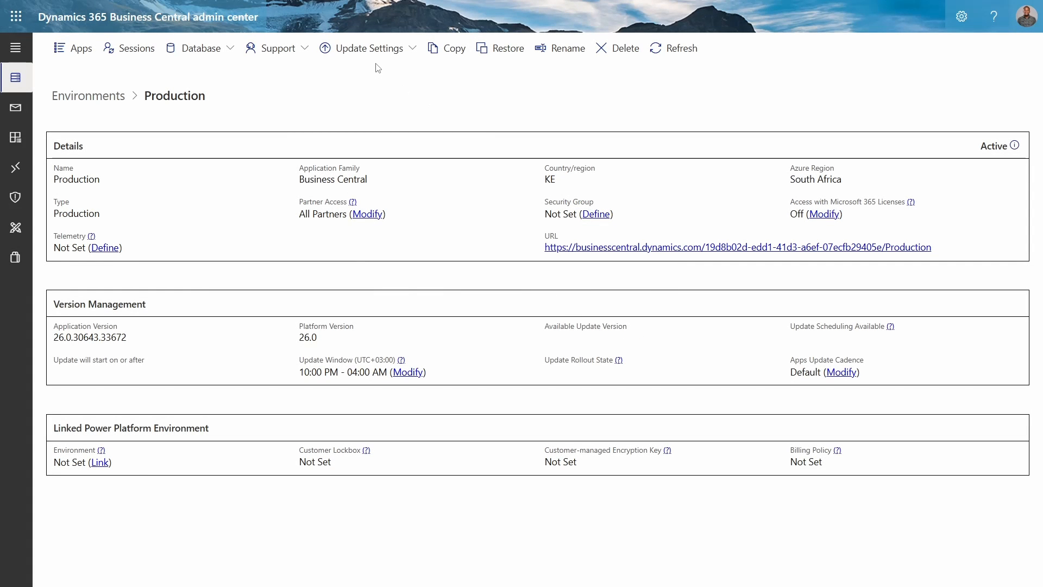
pyautogui.click(364, 54)
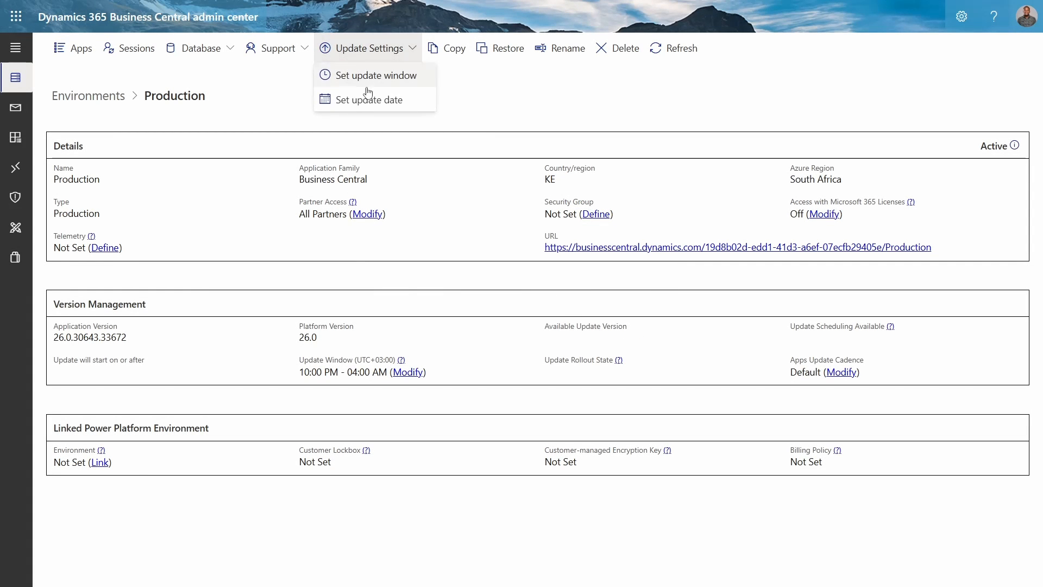
# - Switch to the BC-DEV sandbox environment and open its form for scheduling an update date
pyautogui.click(105, 106)
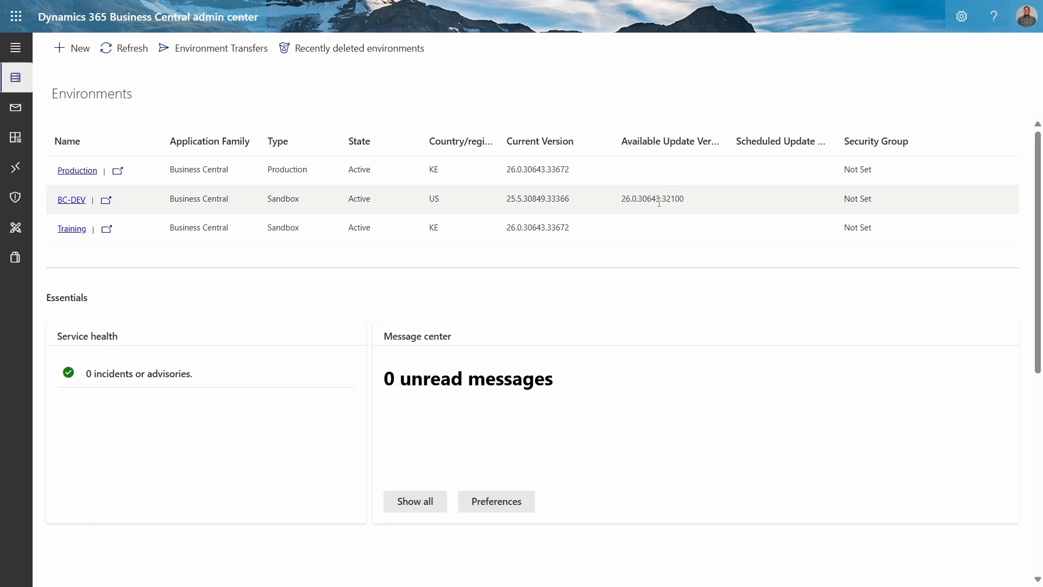
pyautogui.click(72, 200)
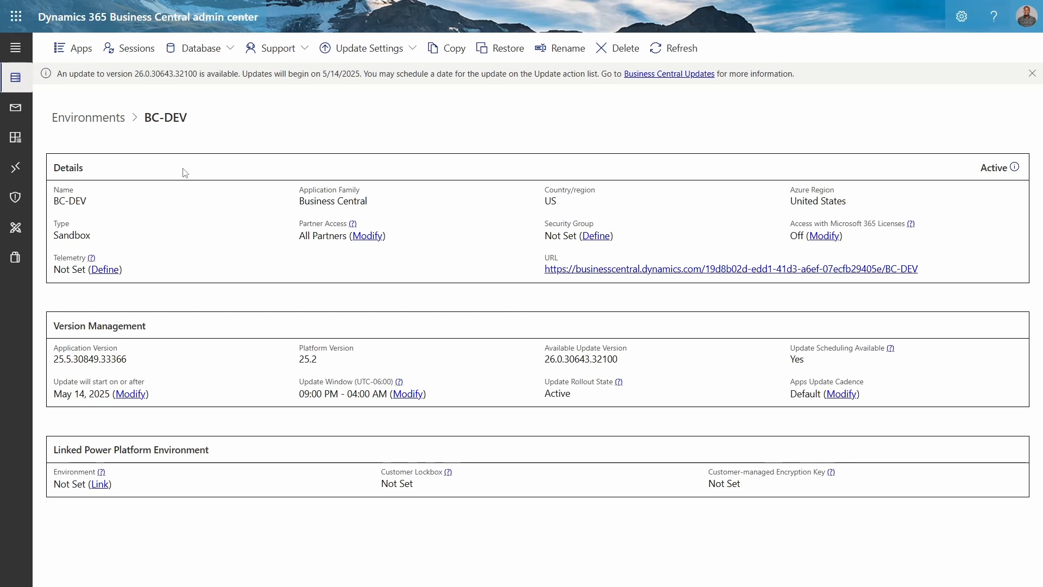
pyautogui.click(373, 46)
pyautogui.click(363, 100)
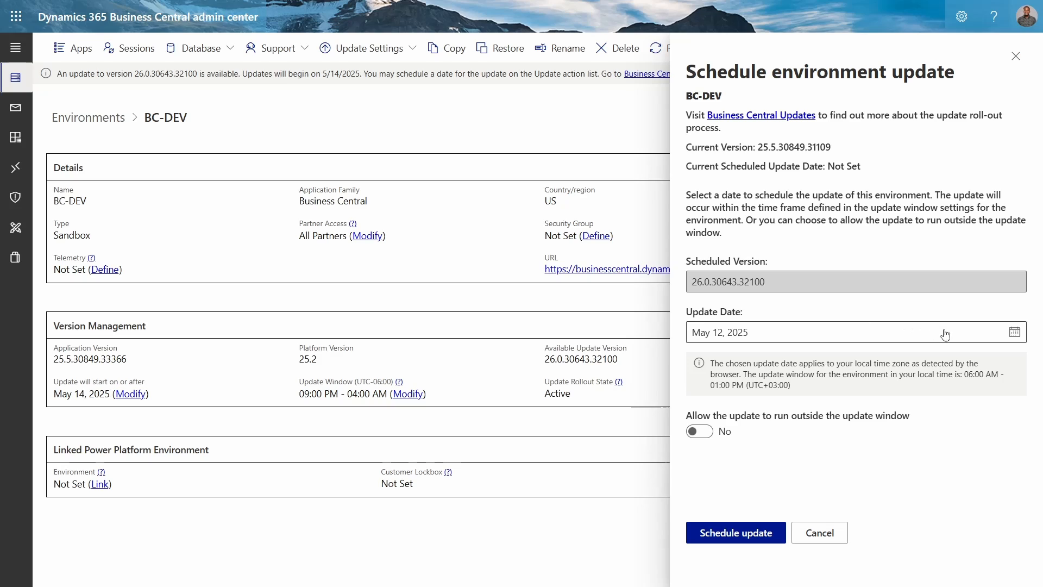
# - Examine which update dates are selectable for BC-DEV from May through August 2025, without changing the date
pyautogui.click(1016, 337)
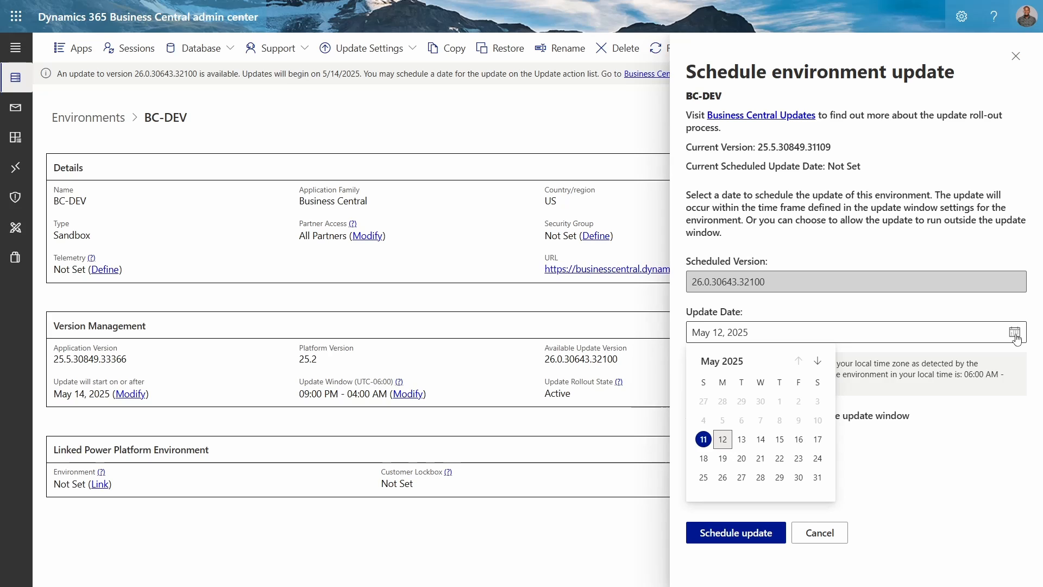
pyautogui.click(819, 362)
pyautogui.click(818, 361)
pyautogui.click(818, 362)
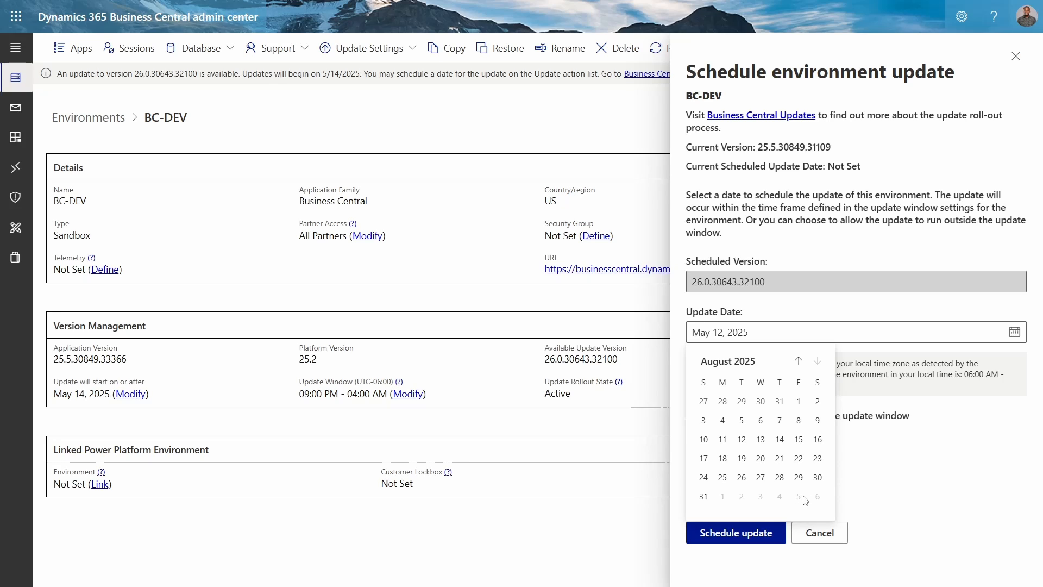
pyautogui.click(798, 361)
pyautogui.click(799, 362)
pyautogui.click(799, 362)
pyautogui.click(848, 367)
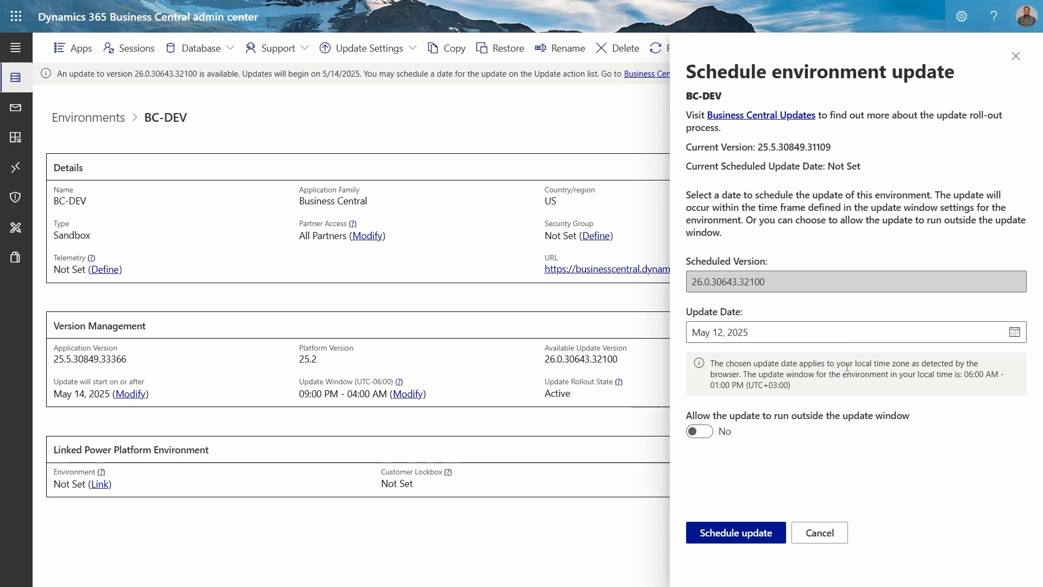
# - Set BC-DEV's update date to May 18, 2025 and schedule the update to version 26.0.30643.32100
pyautogui.click(1014, 334)
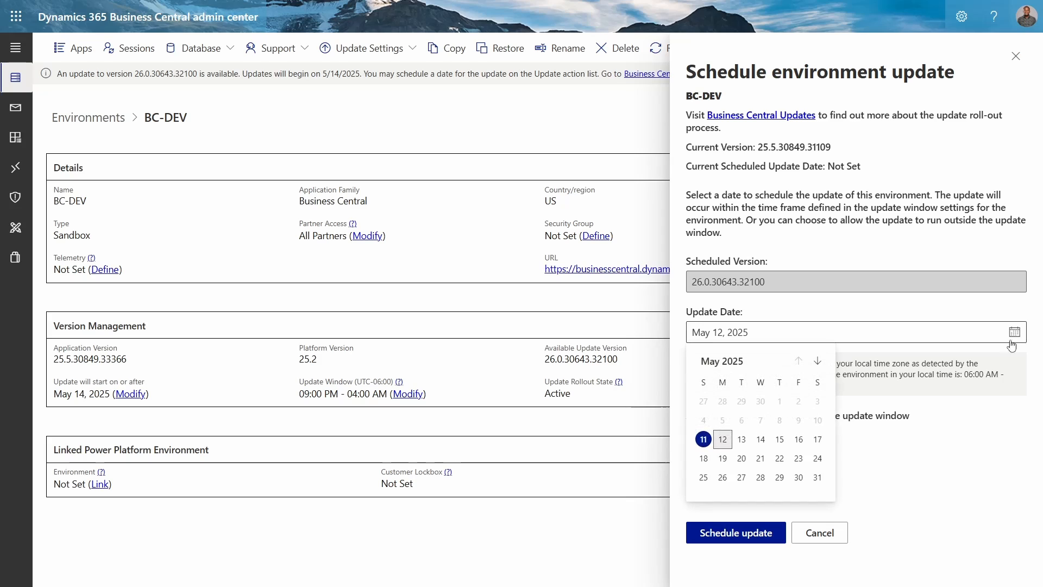
pyautogui.click(780, 439)
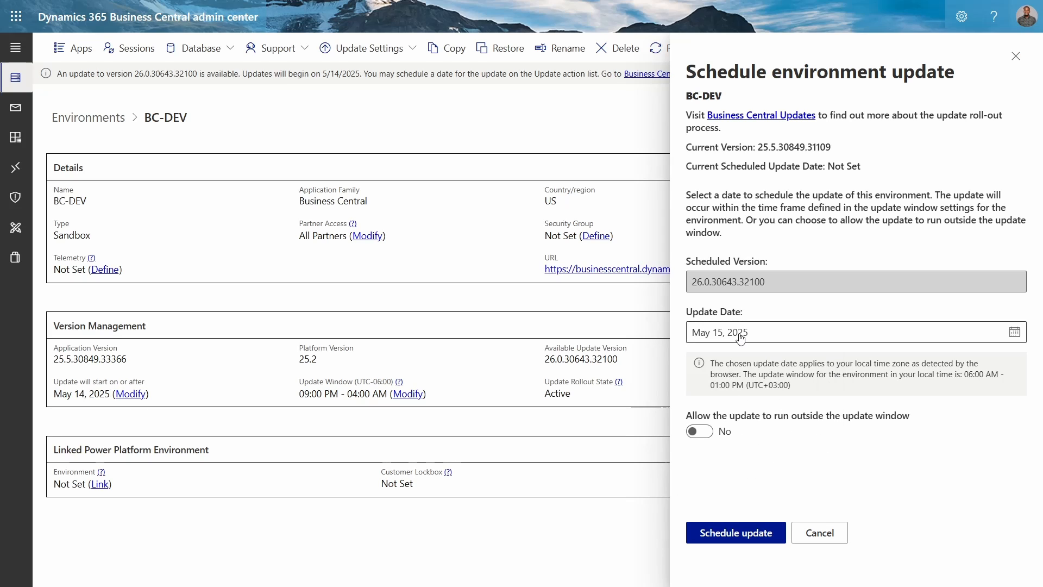
pyautogui.click(1016, 333)
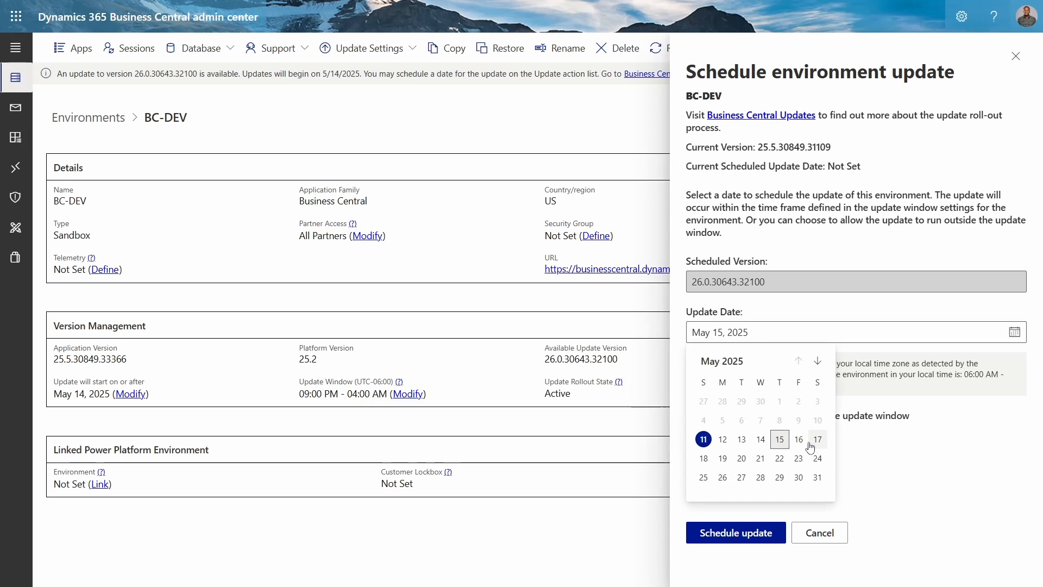
pyautogui.click(705, 459)
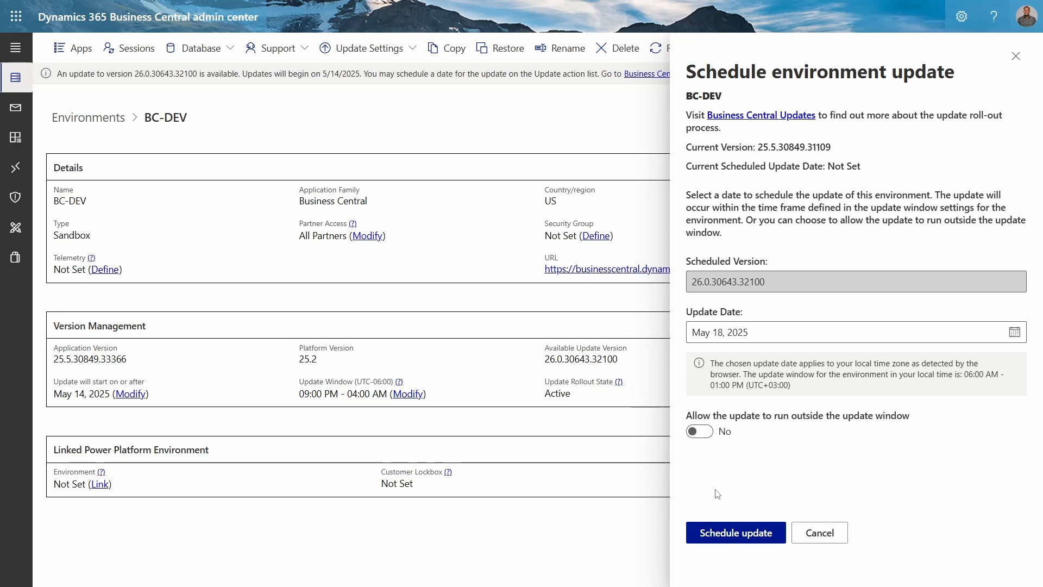
pyautogui.click(728, 535)
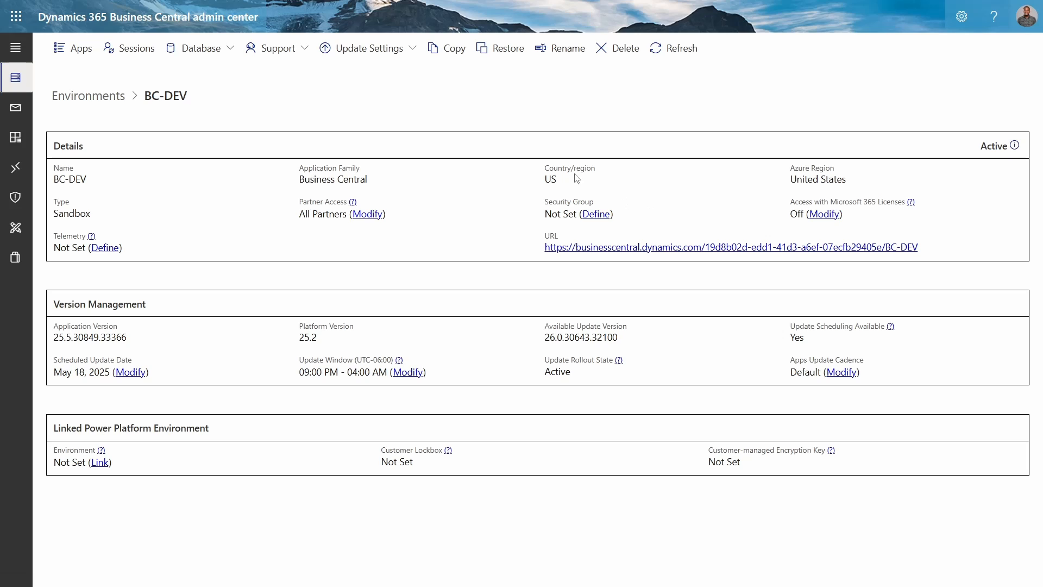
# - Open the Copy environment form for BC-DEV and choose Production as the new environment type
pyautogui.click(382, 59)
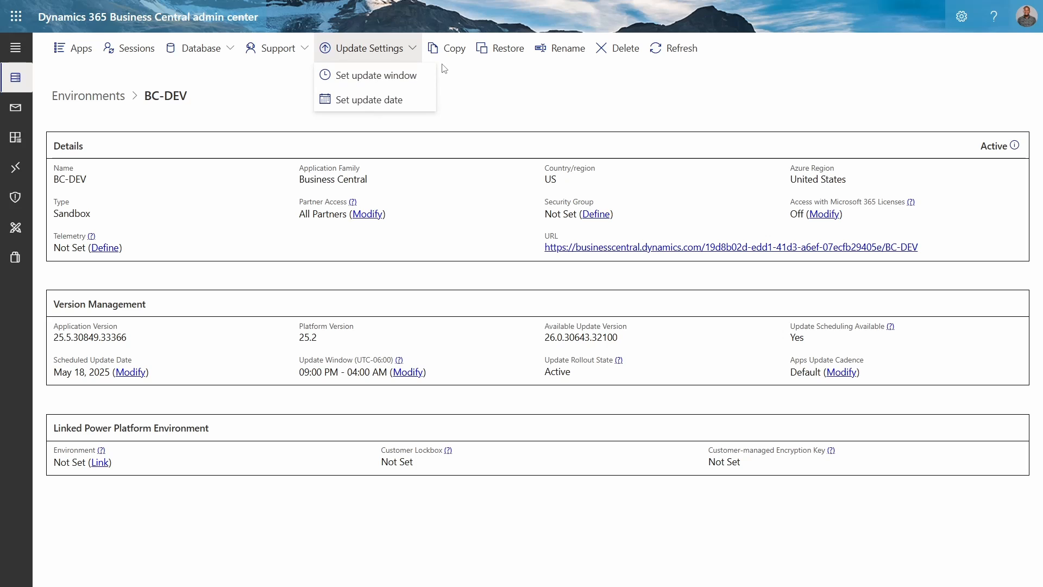
pyautogui.click(447, 79)
pyautogui.click(432, 48)
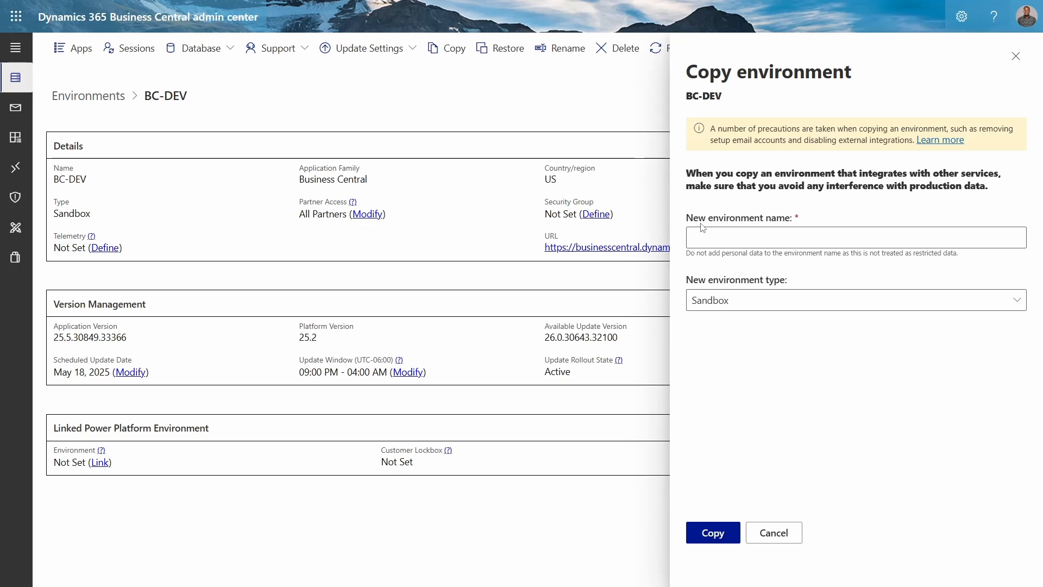
pyautogui.click(725, 302)
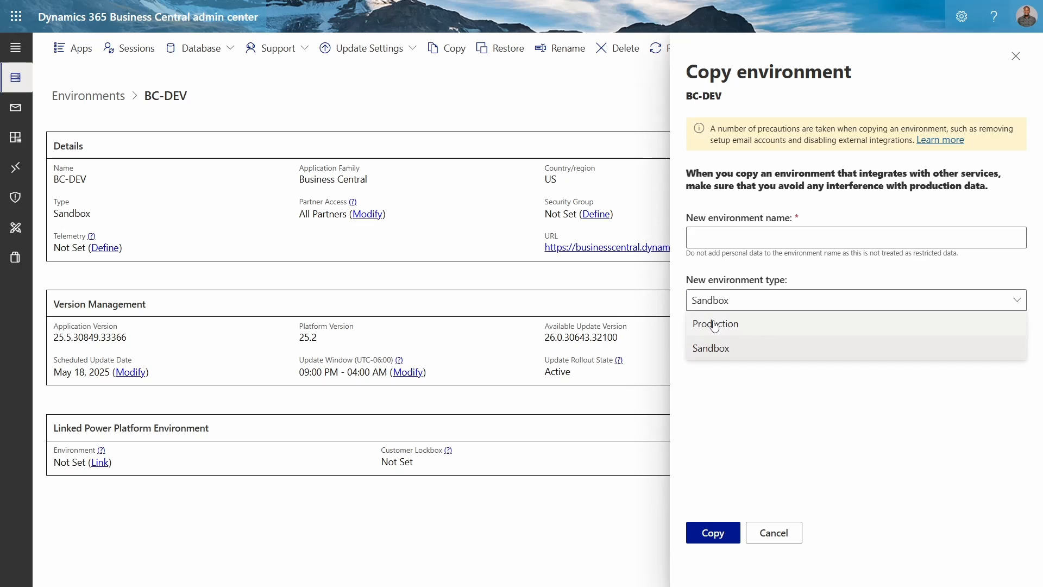
pyautogui.click(714, 323)
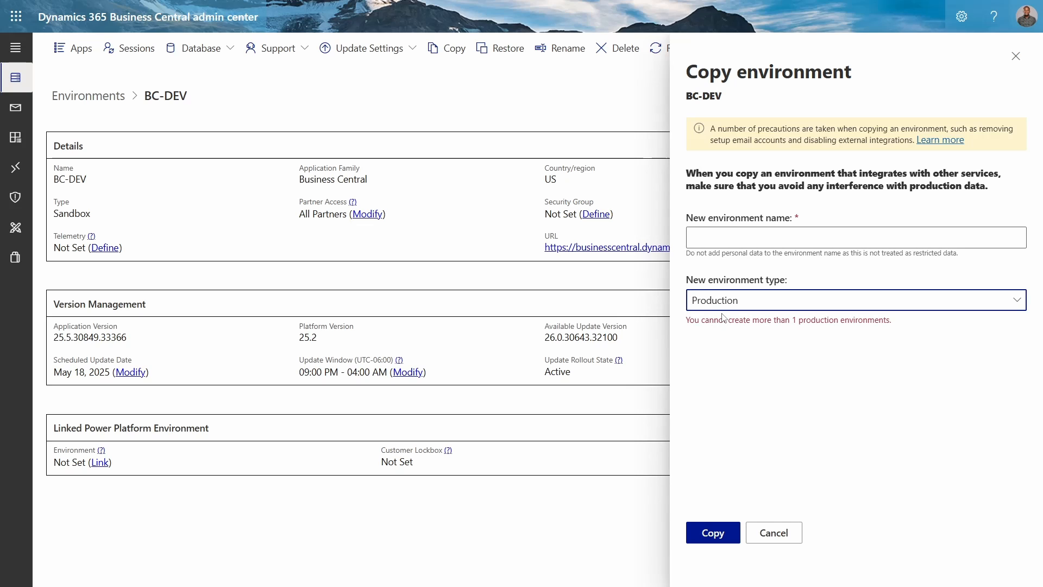
# - Compare the Sandbox and Production choices for the new environment type of the BC-DEV copy, and close the form without copying
pyautogui.click(727, 301)
pyautogui.click(717, 347)
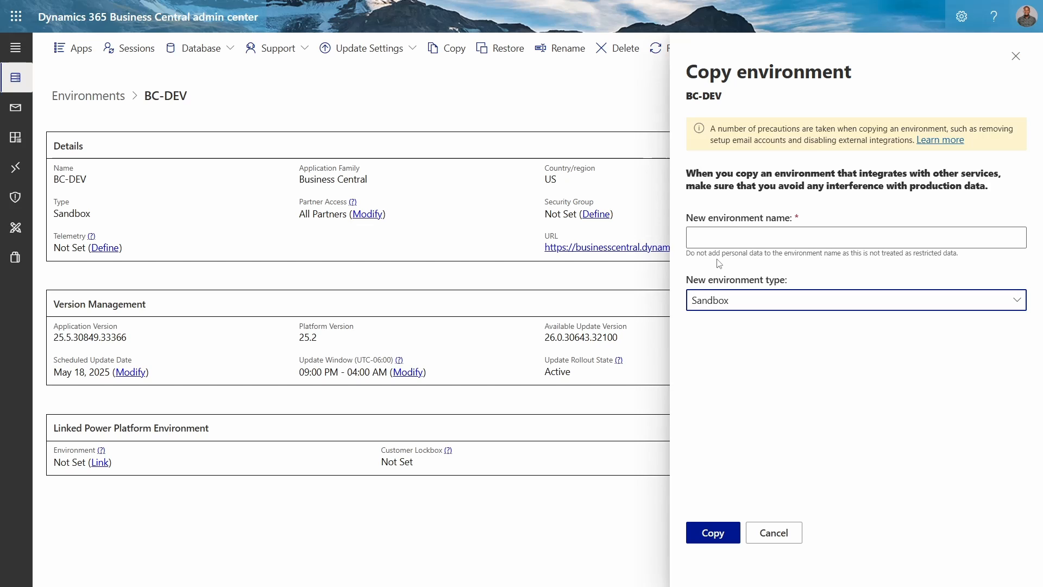
pyautogui.click(719, 238)
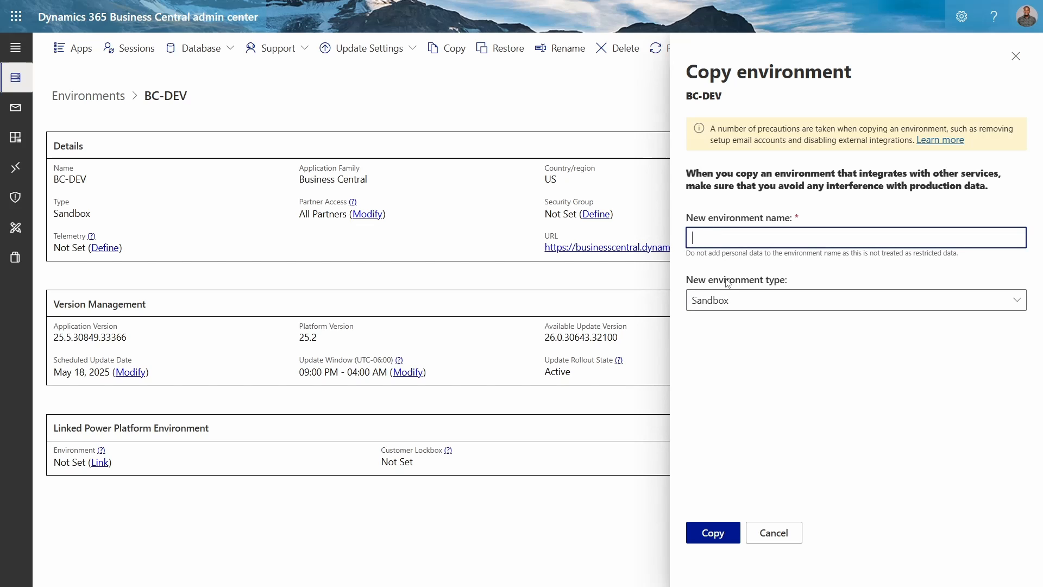
pyautogui.click(728, 298)
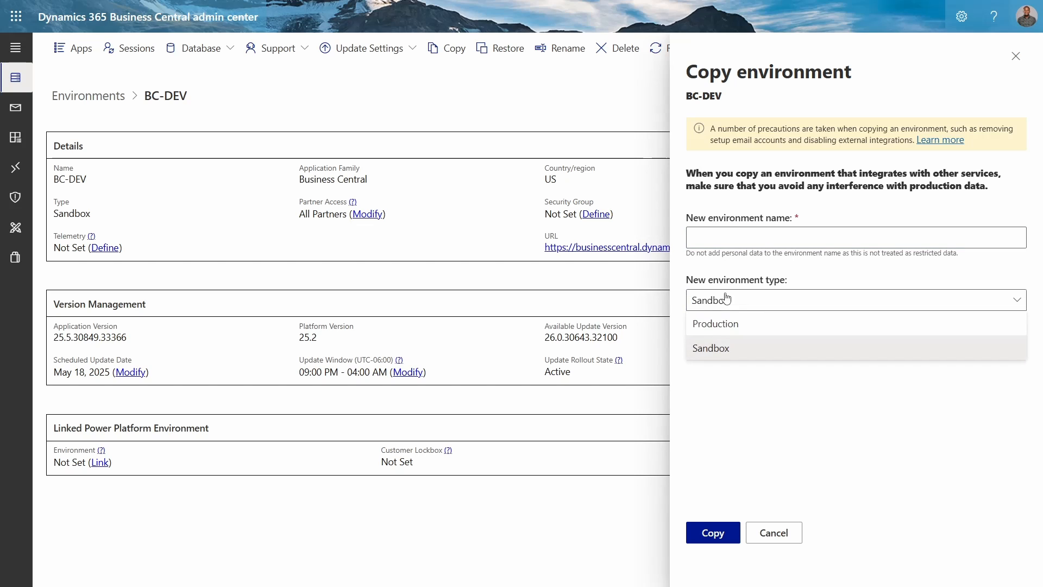
pyautogui.click(719, 324)
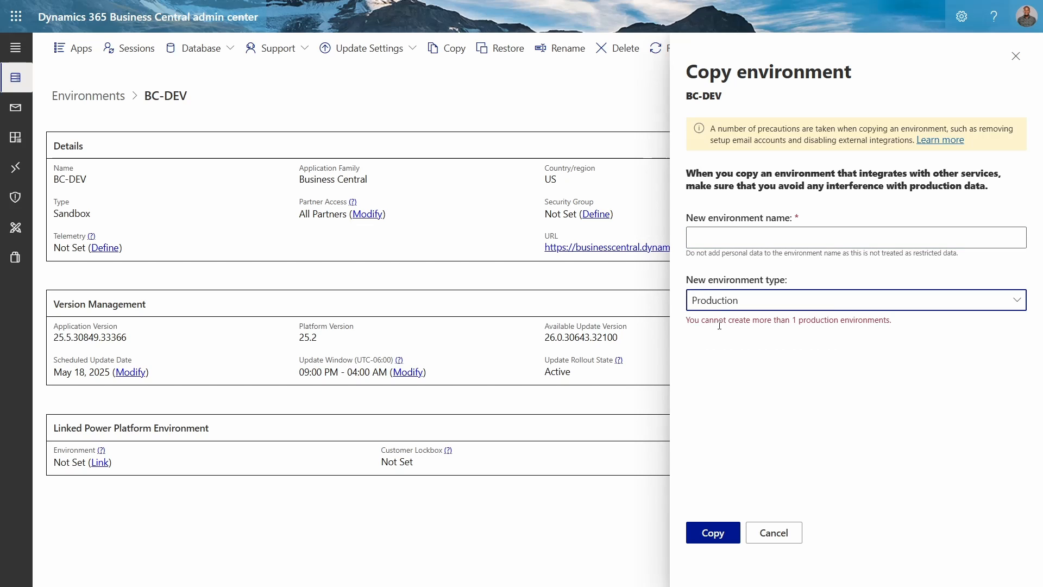
pyautogui.click(715, 239)
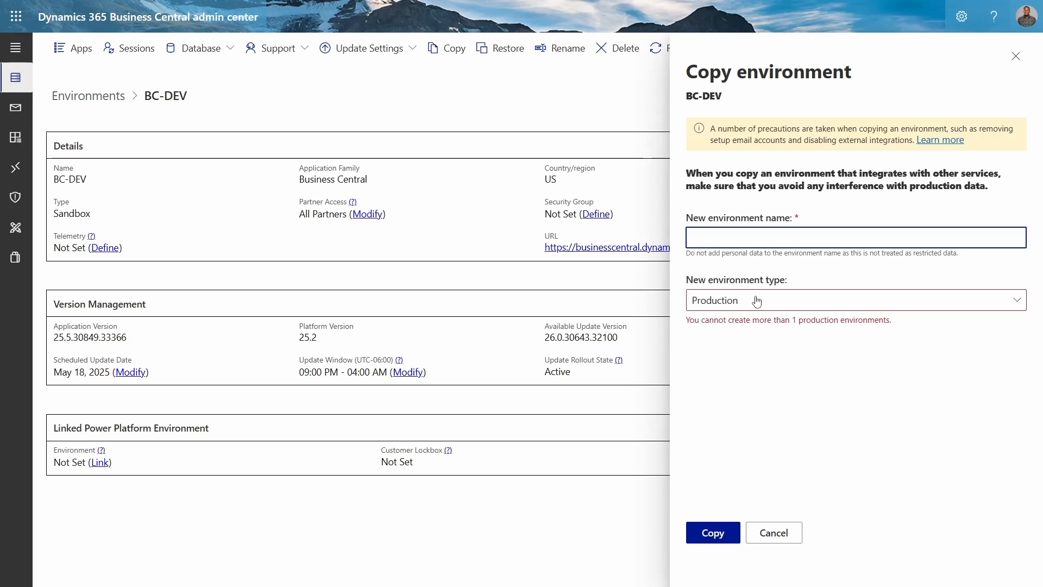
pyautogui.click(1014, 57)
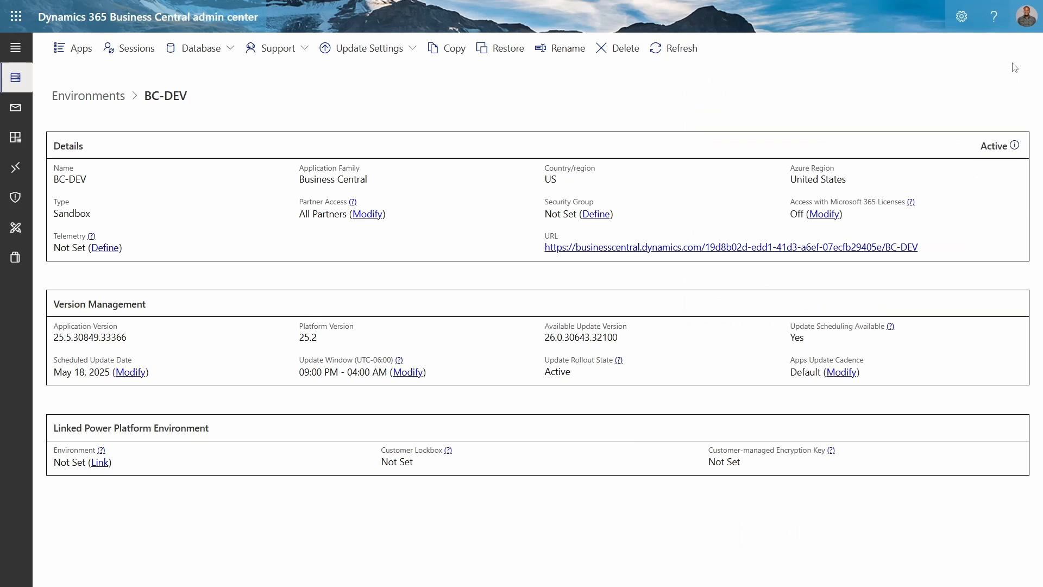
# - Examine BC-DEV's restore options, including selectable dates in May and April 2025, time, environment type, name and advanced options, without restoring
pyautogui.click(483, 63)
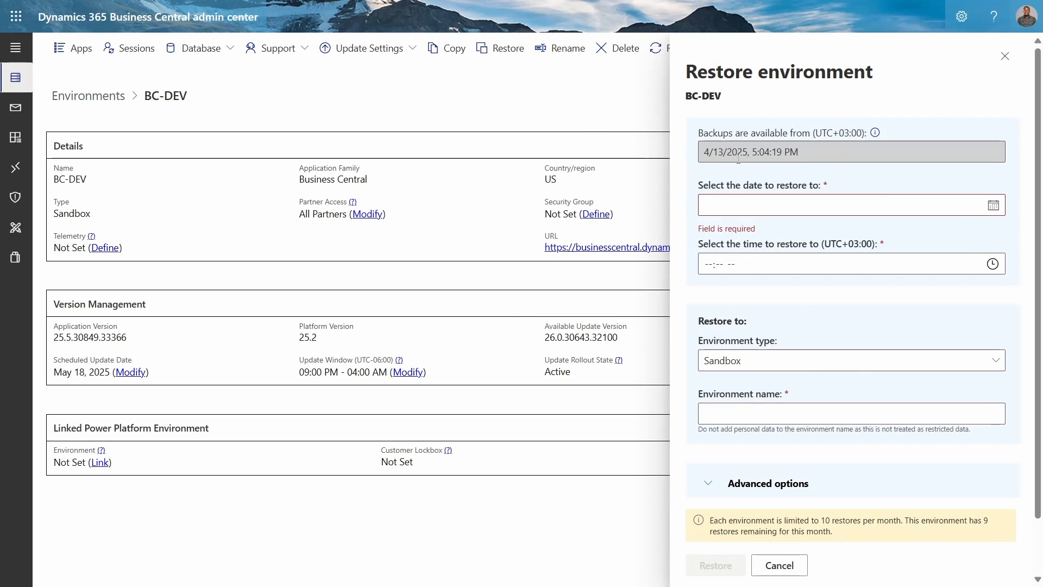
pyautogui.click(988, 210)
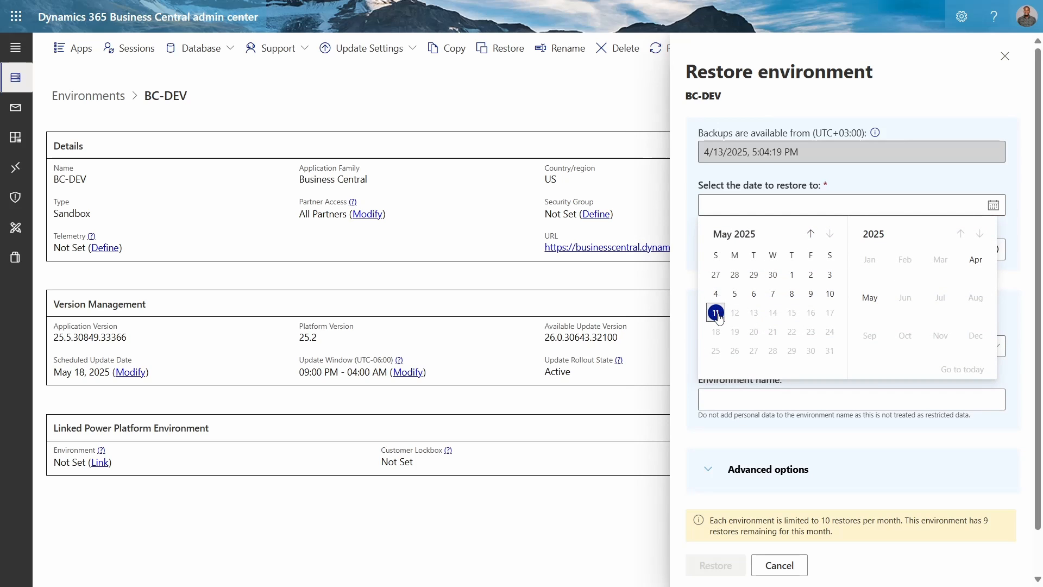
pyautogui.click(811, 233)
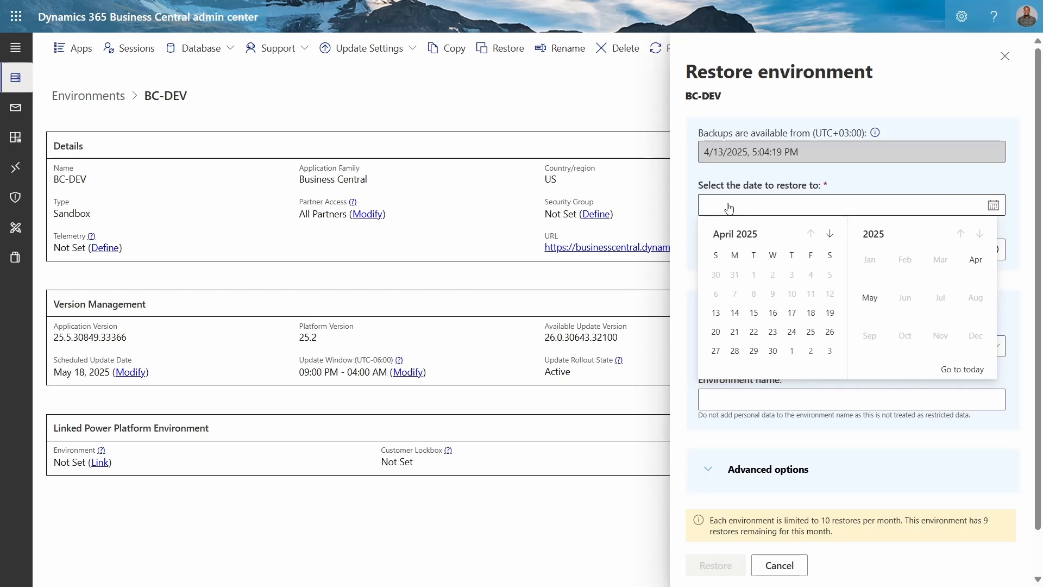
pyautogui.click(655, 298)
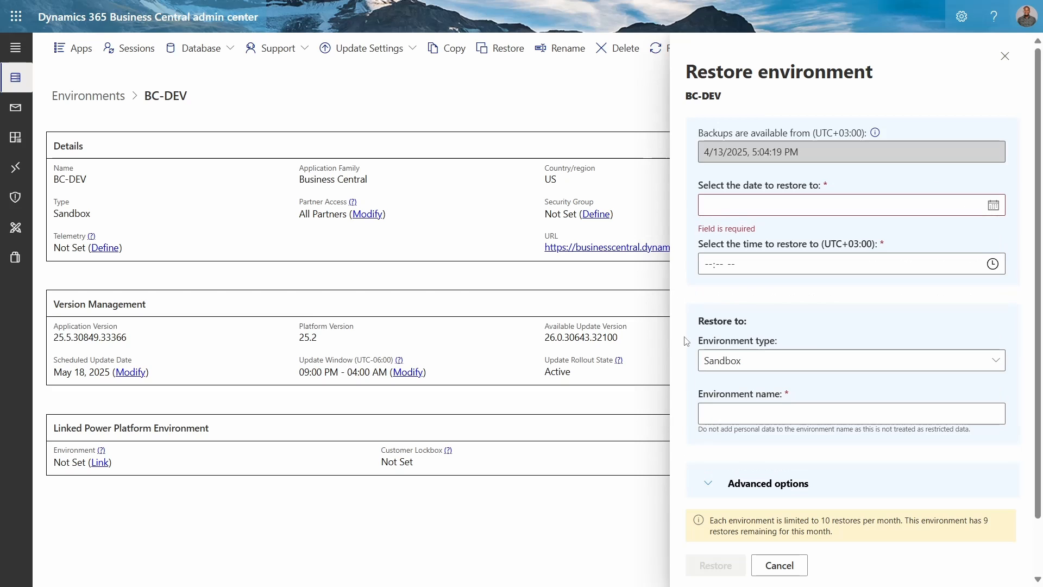
pyautogui.click(745, 267)
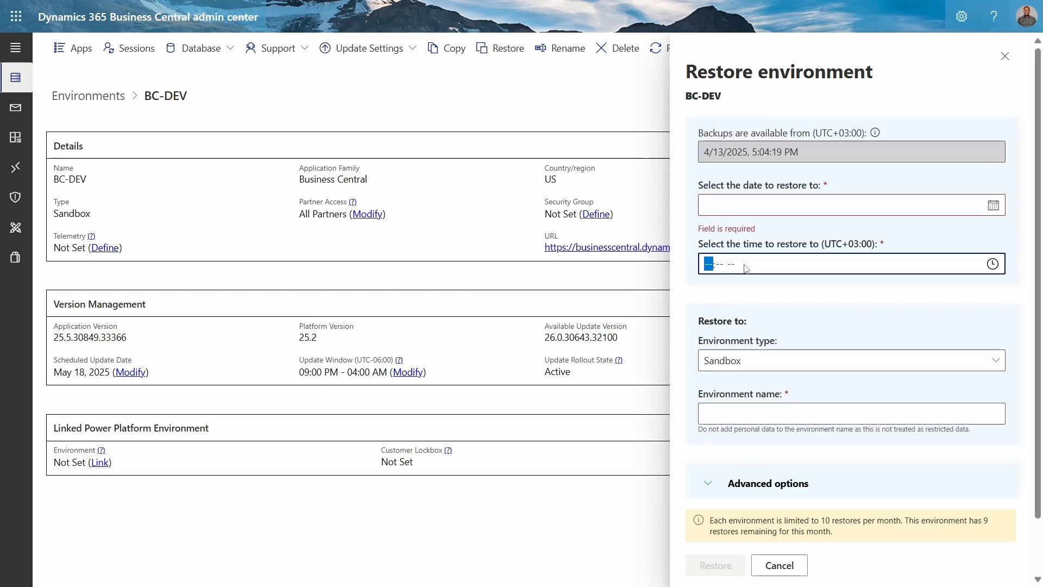
pyautogui.click(759, 374)
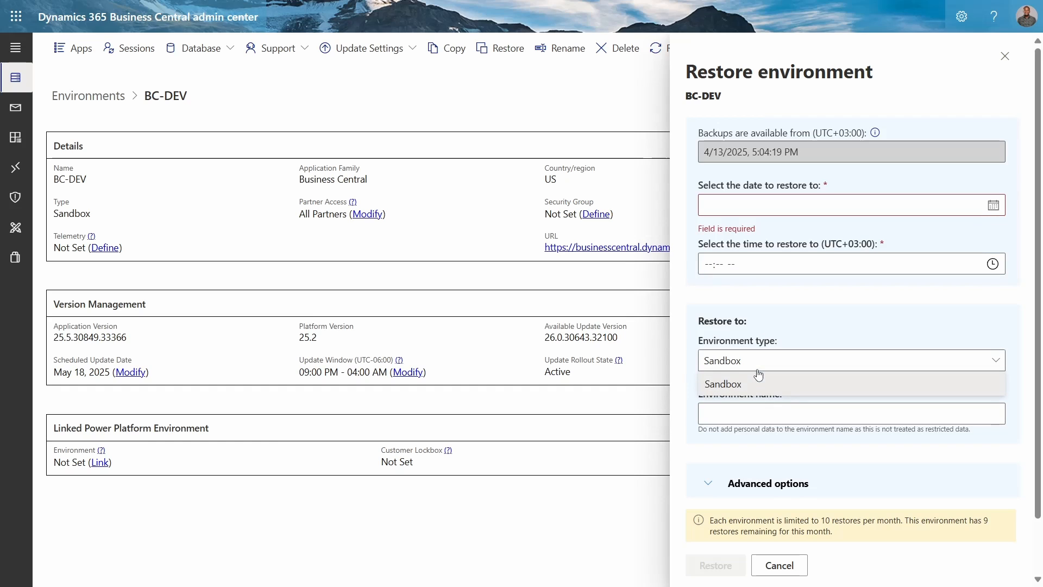
pyautogui.click(759, 376)
pyautogui.click(745, 414)
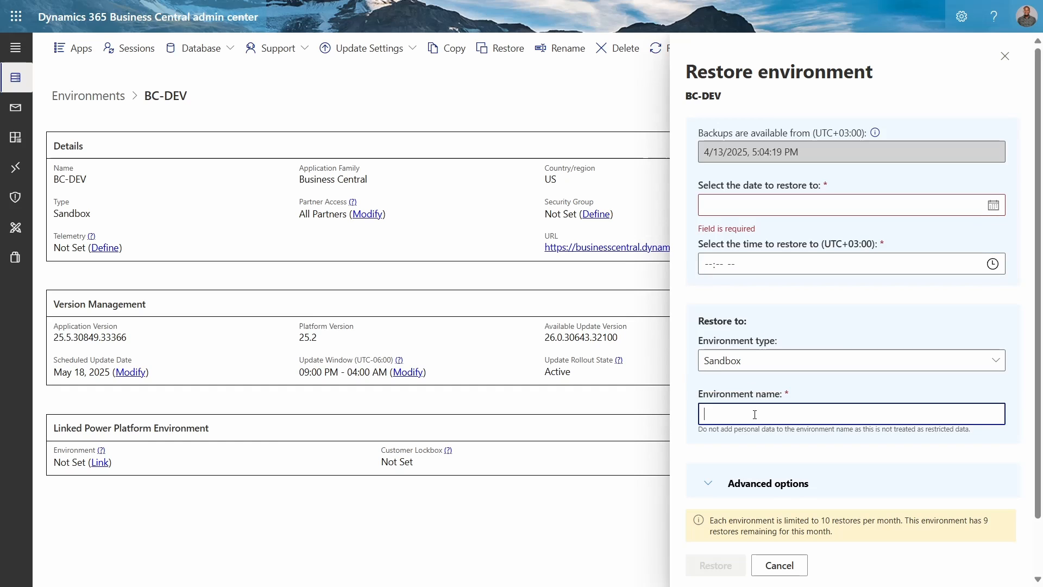
pyautogui.click(727, 496)
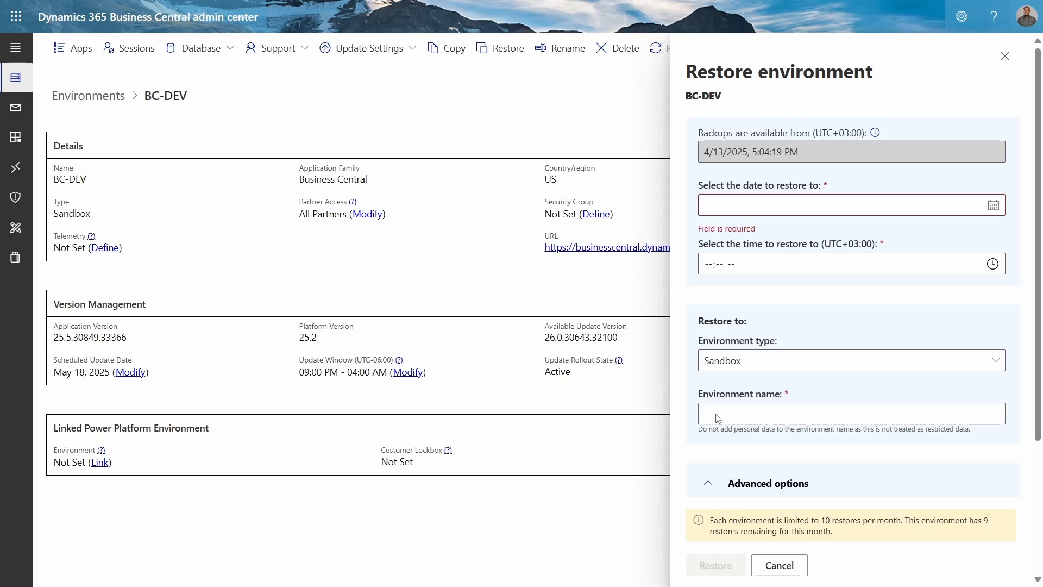
pyautogui.click(1005, 56)
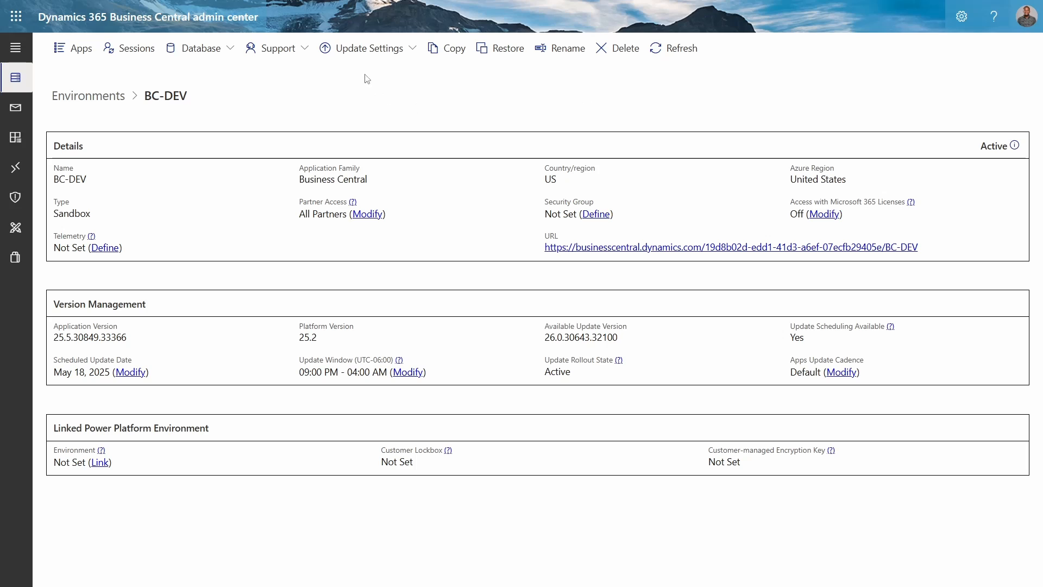
# - Look over BC-DEV's update, support and database commands, and open its session management page
pyautogui.click(360, 52)
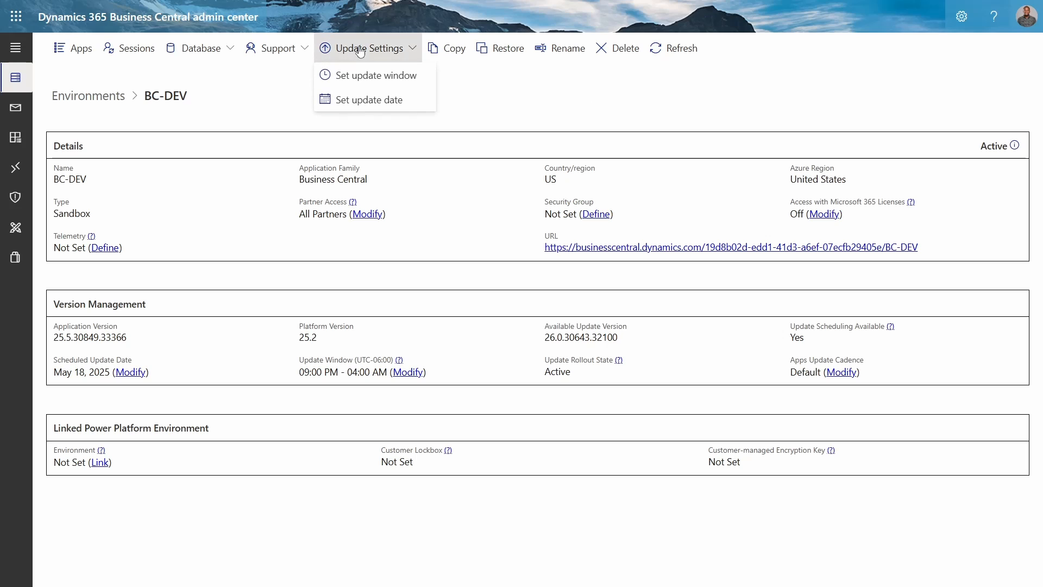
pyautogui.click(271, 50)
pyautogui.click(200, 59)
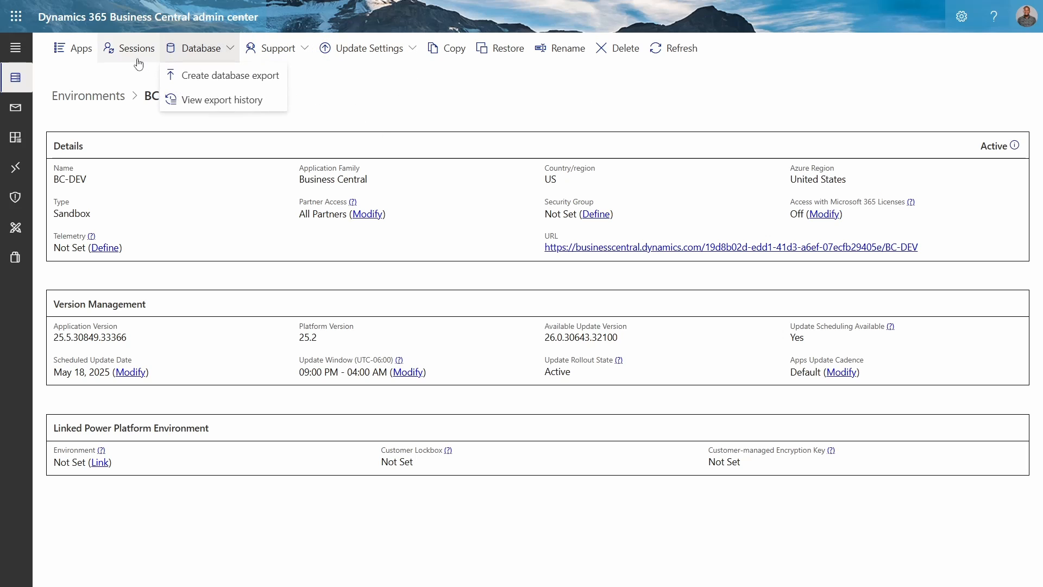
pyautogui.click(115, 48)
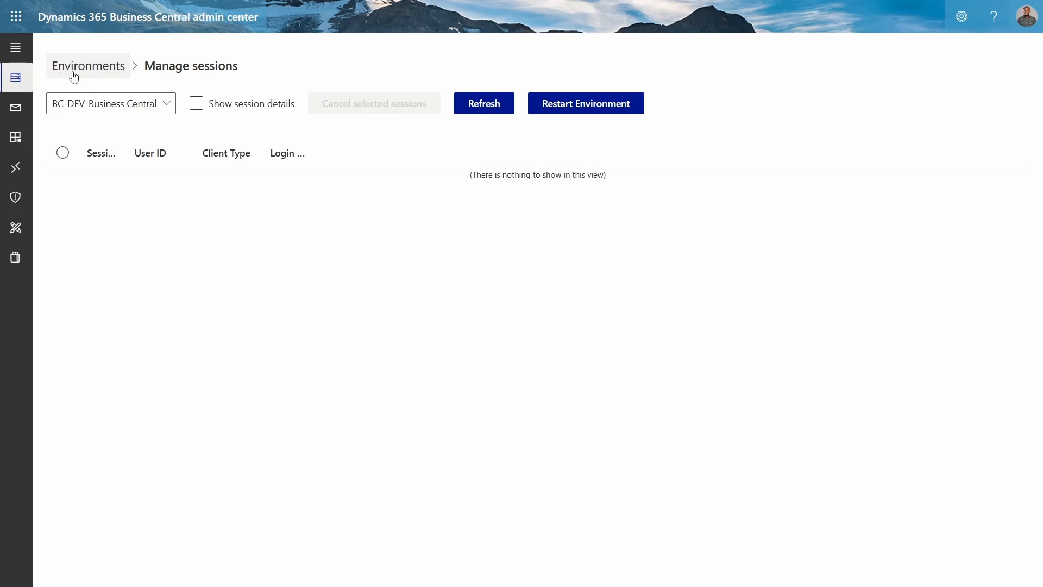
# - Return to the environments list and view the environment transfers, closing them without starting a transfer
pyautogui.click(71, 72)
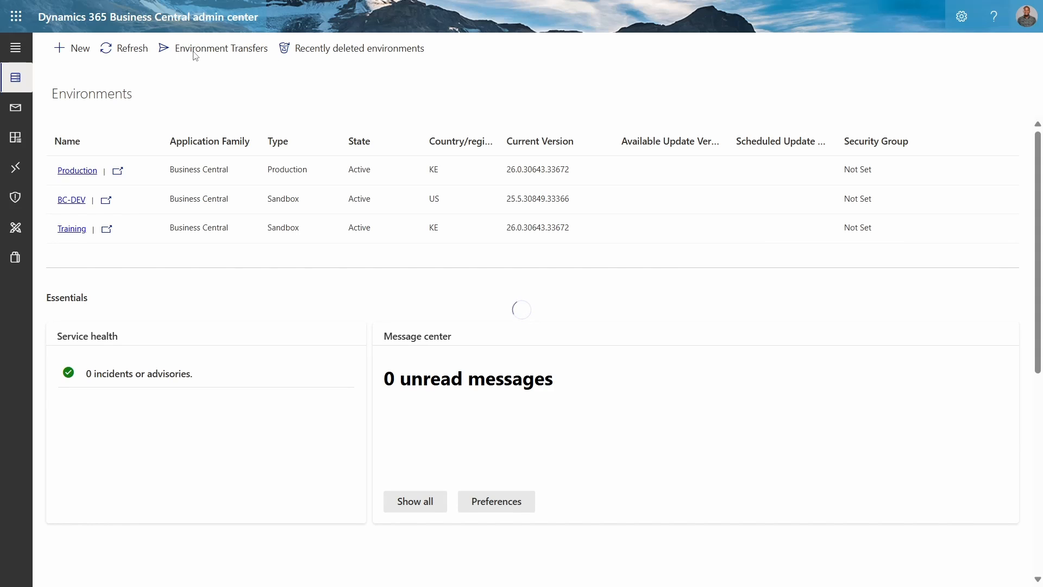
pyautogui.click(215, 55)
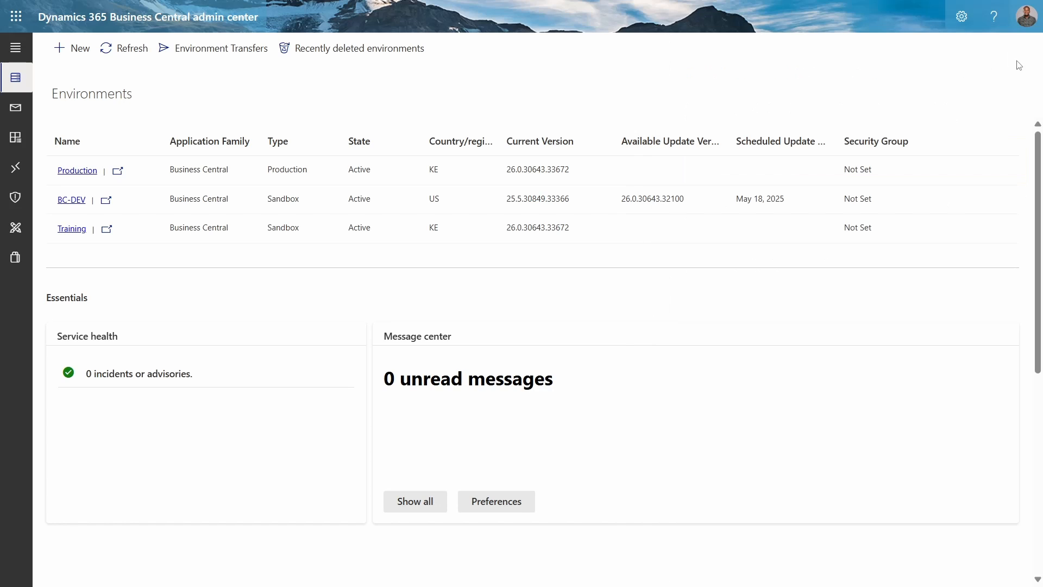
pyautogui.click(1016, 57)
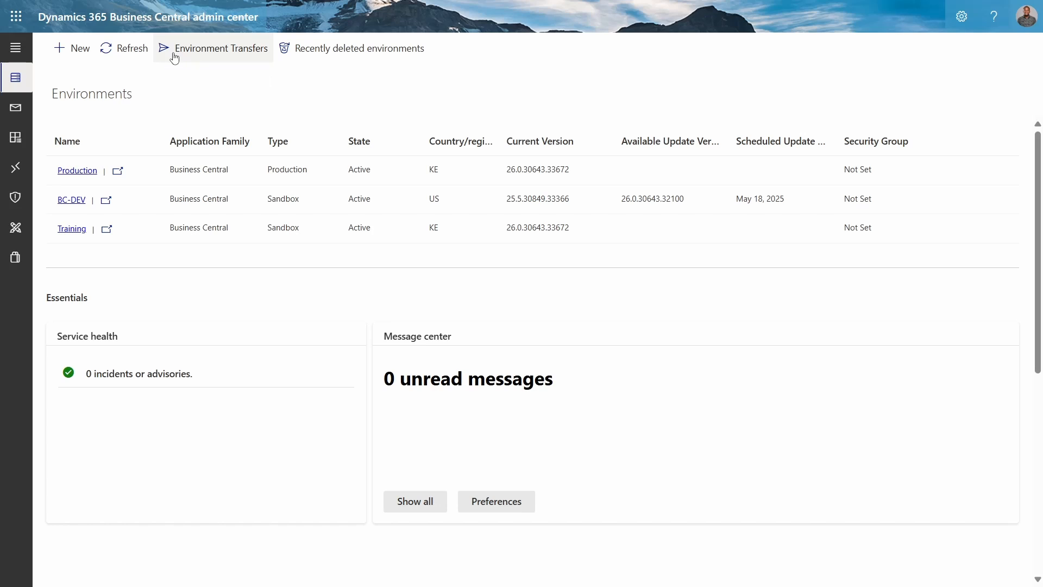
pyautogui.click(321, 61)
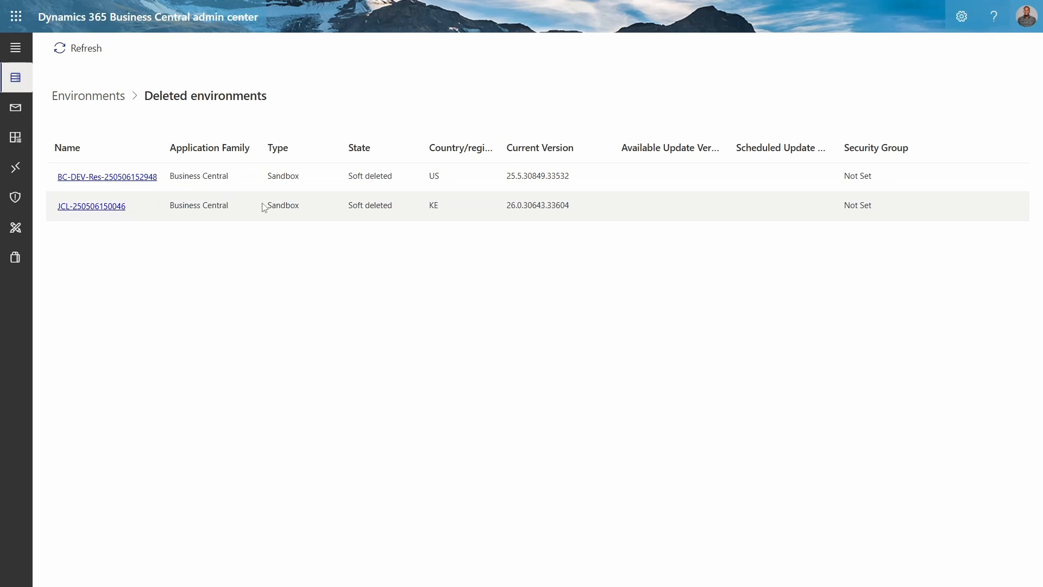
pyautogui.click(107, 206)
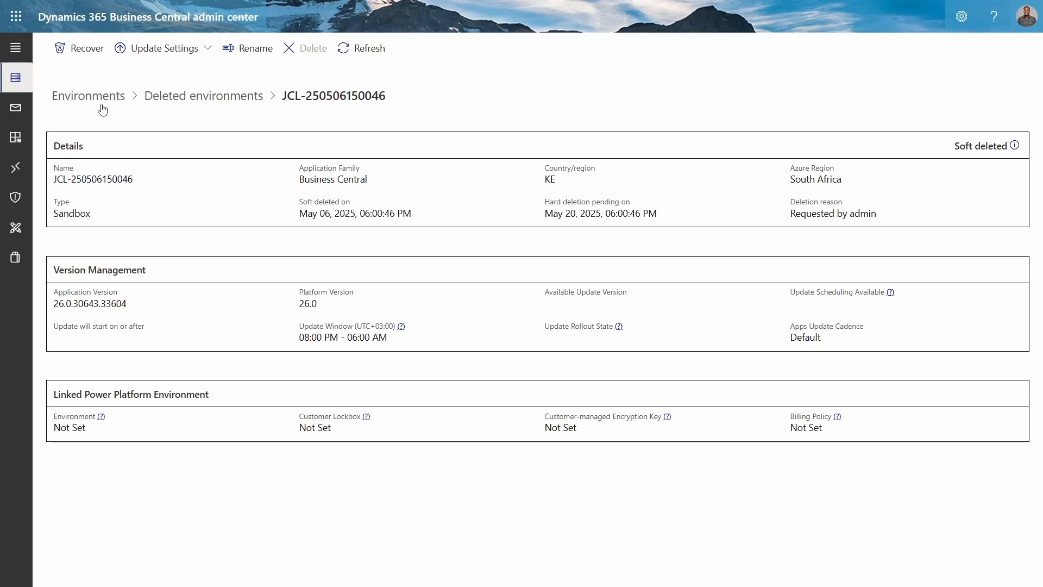
pyautogui.click(63, 47)
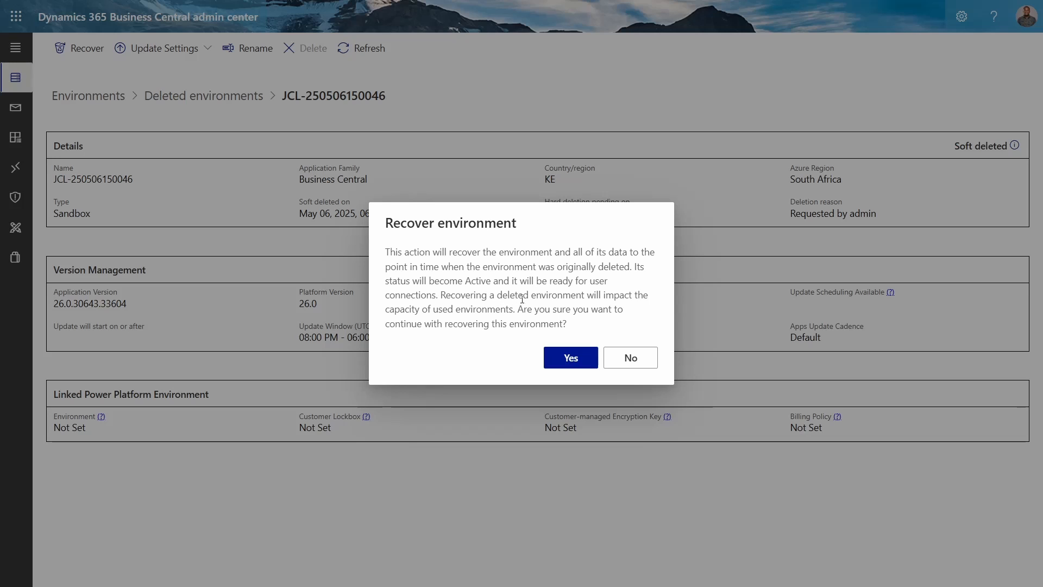
pyautogui.click(565, 353)
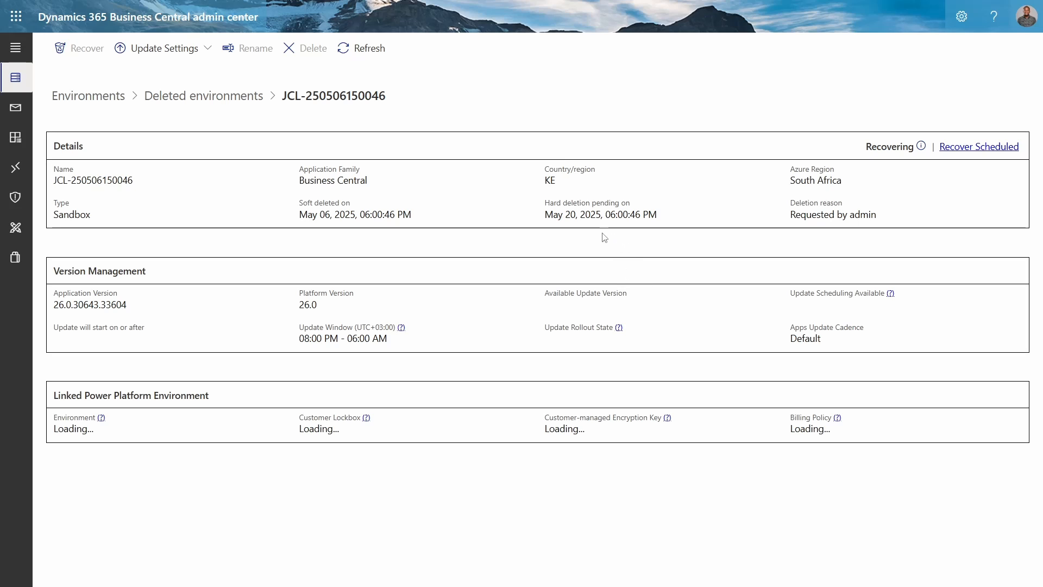
pyautogui.tripleClick(570, 215)
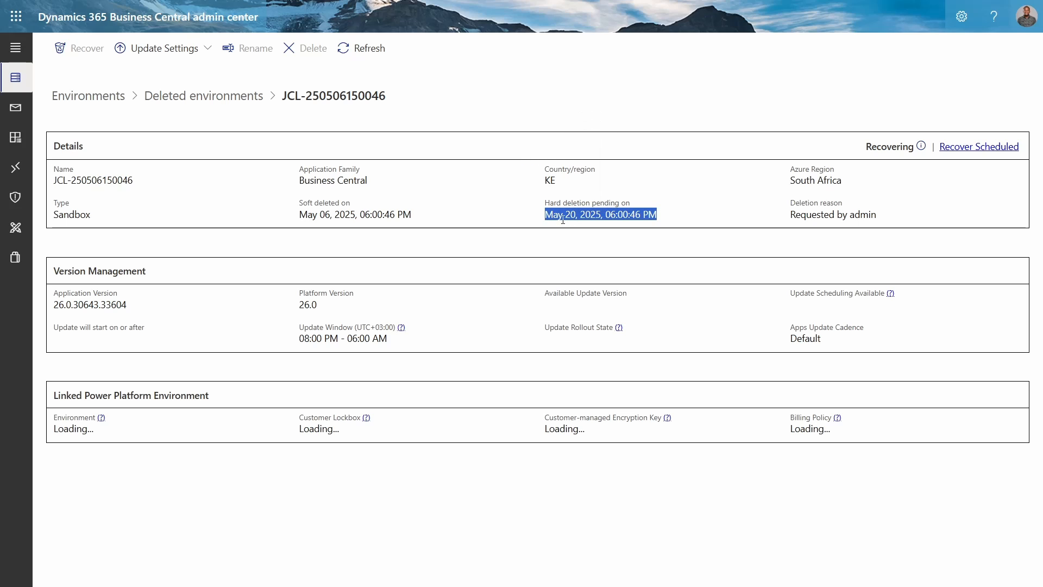
pyautogui.click(565, 219)
pyautogui.tripleClick(343, 215)
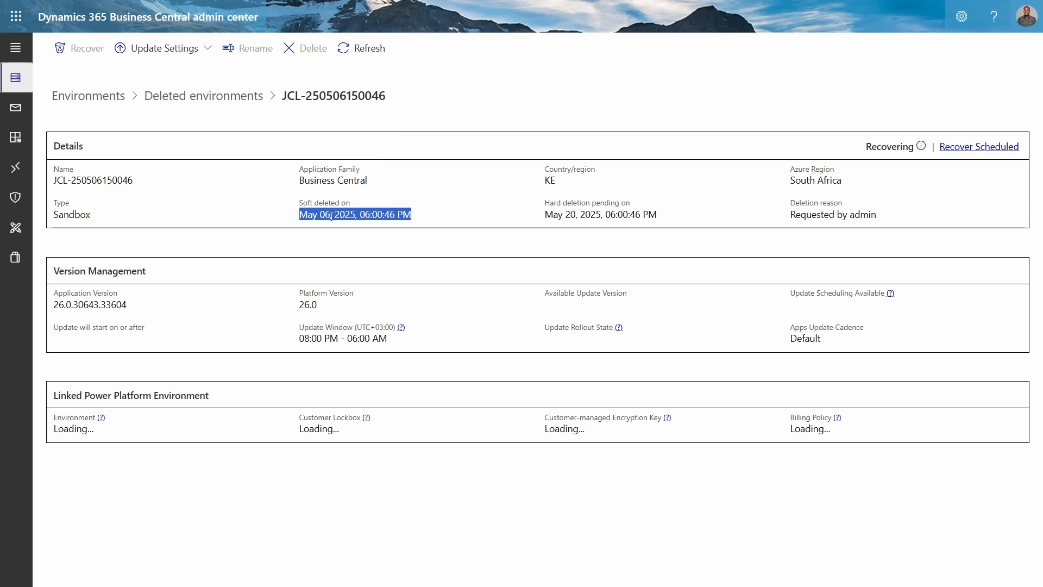
pyautogui.click(330, 216)
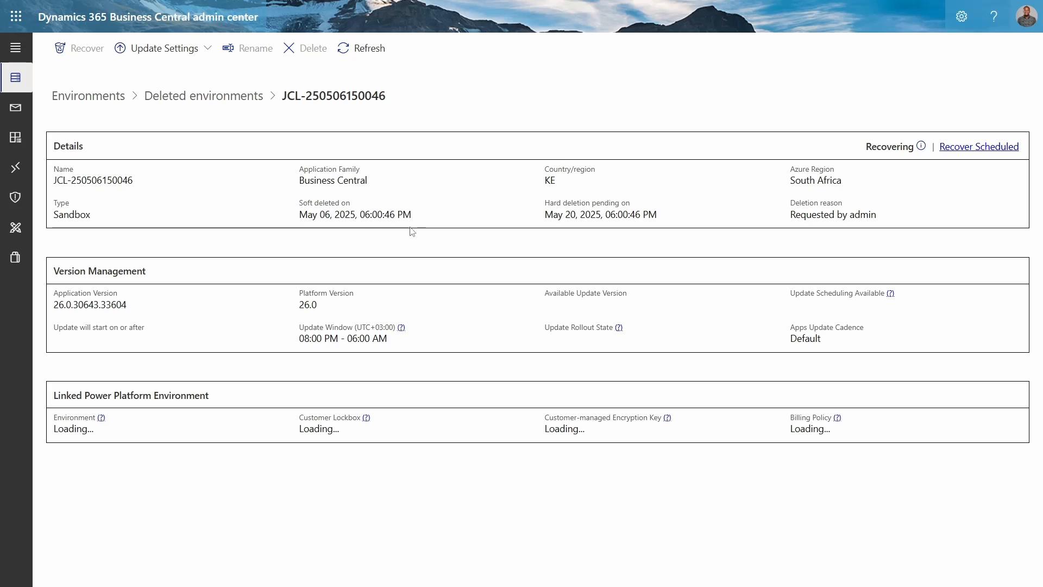
pyautogui.tripleClick(381, 214)
pyautogui.hotkey('ctrl', 'c')
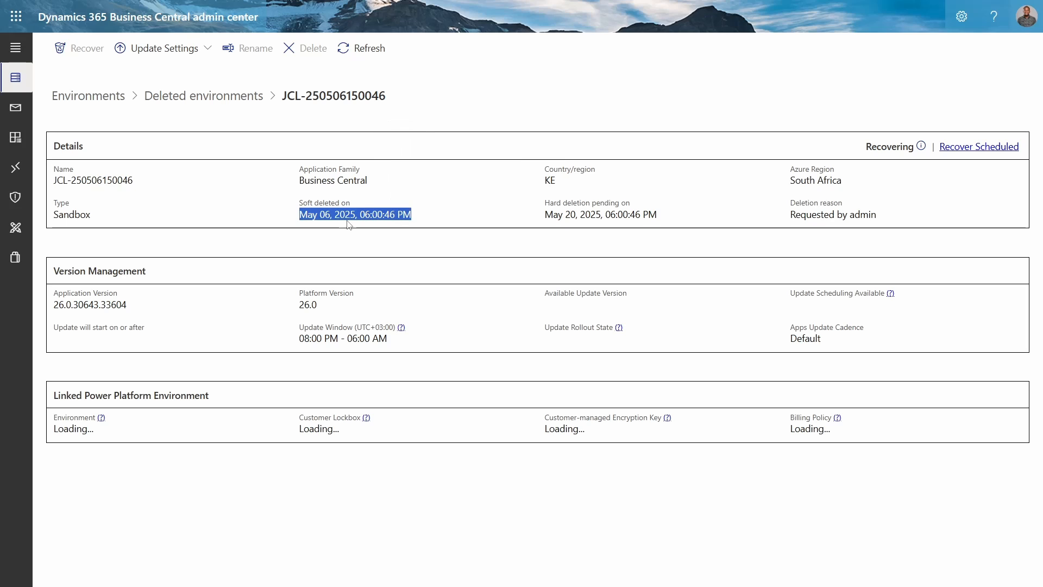
pyautogui.click(572, 218)
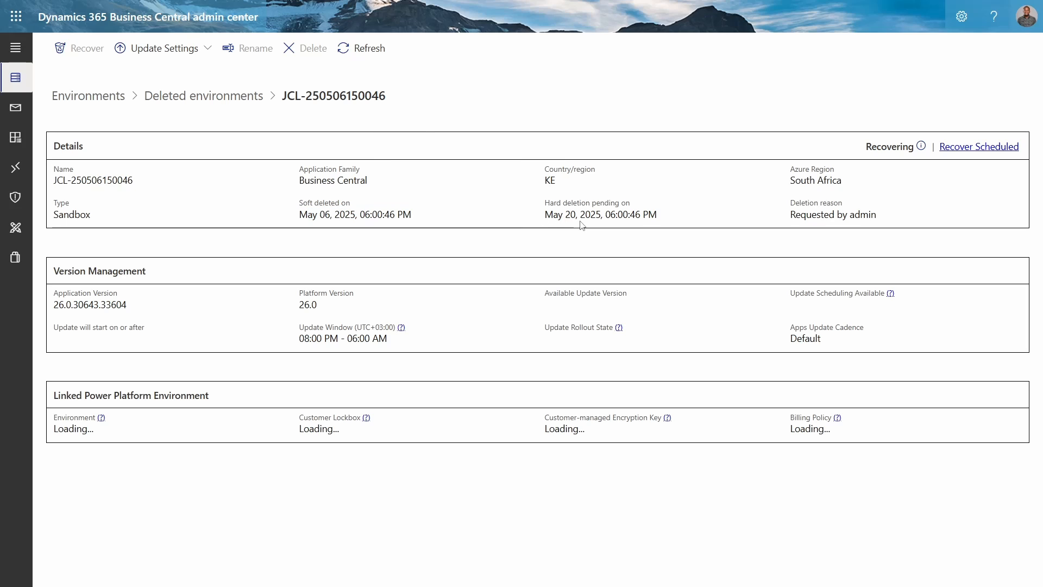
pyautogui.doubleClick(570, 216)
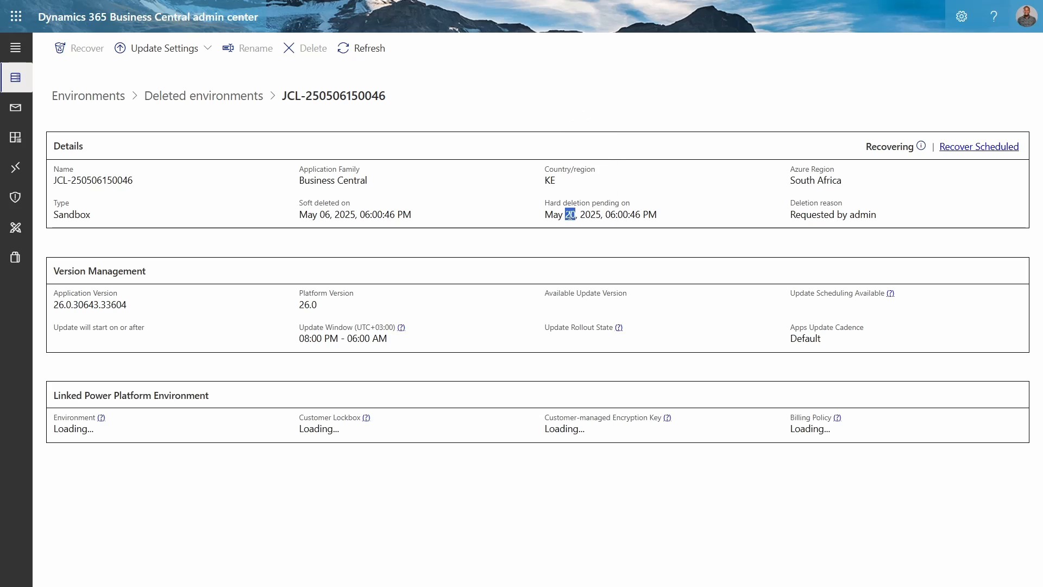
pyautogui.tripleClick(569, 215)
pyautogui.click(421, 217)
pyautogui.click(186, 100)
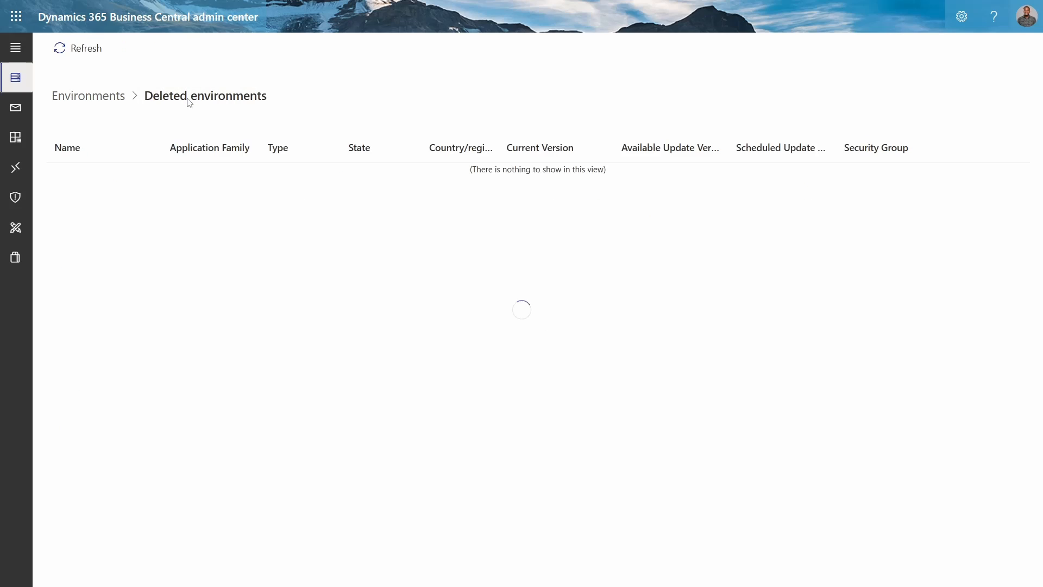
pyautogui.click(94, 100)
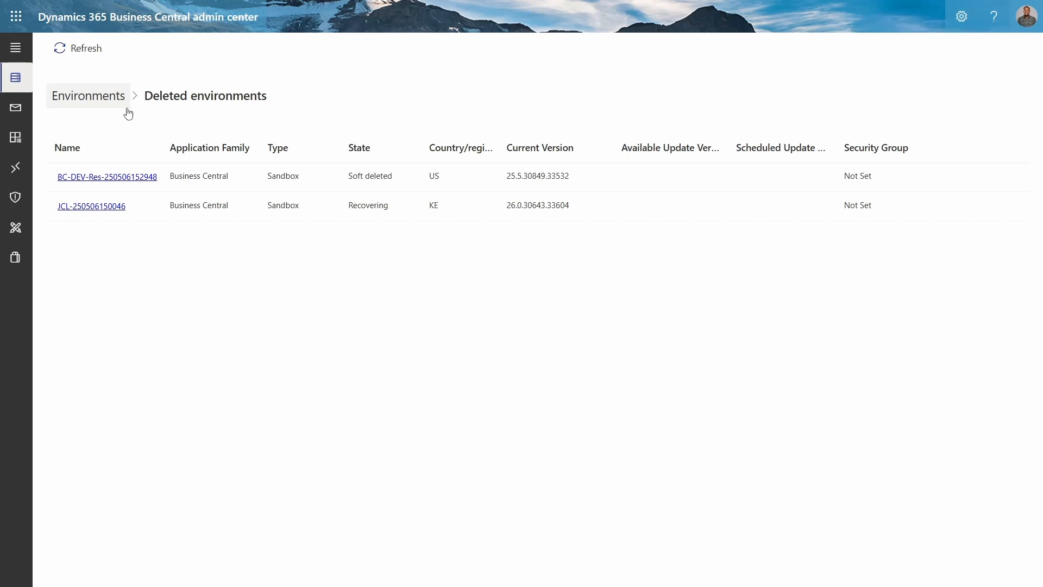
pyautogui.click(83, 95)
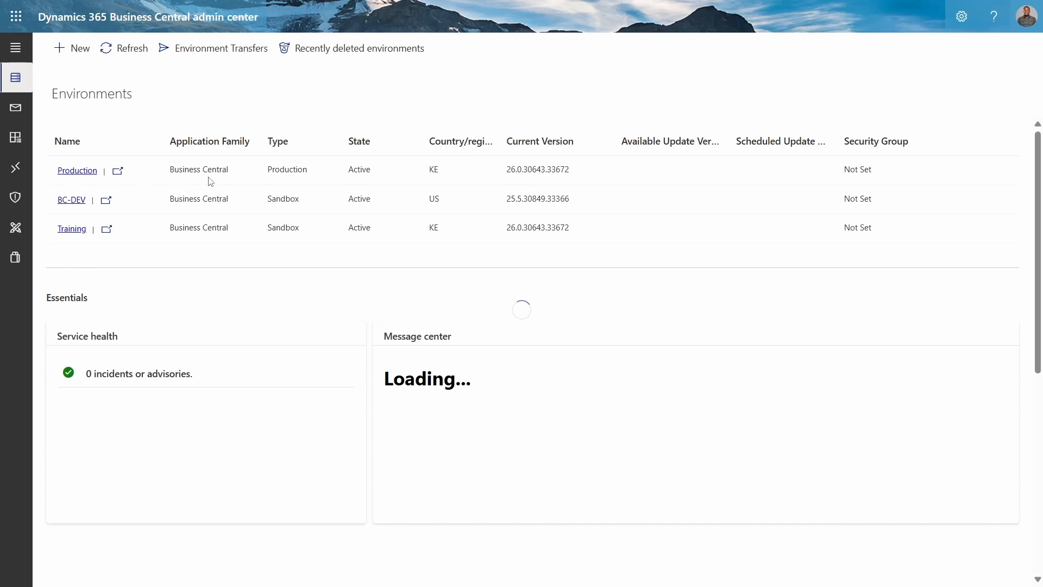